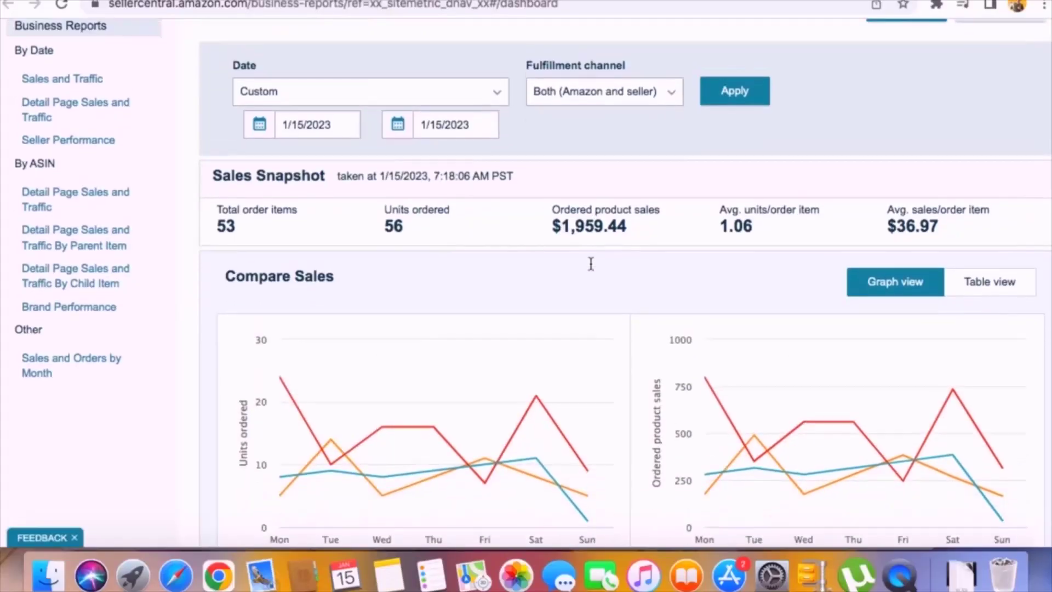
Page the sales report's start-date calendar back to January 2022
double_click(592, 220)
click(345, 123)
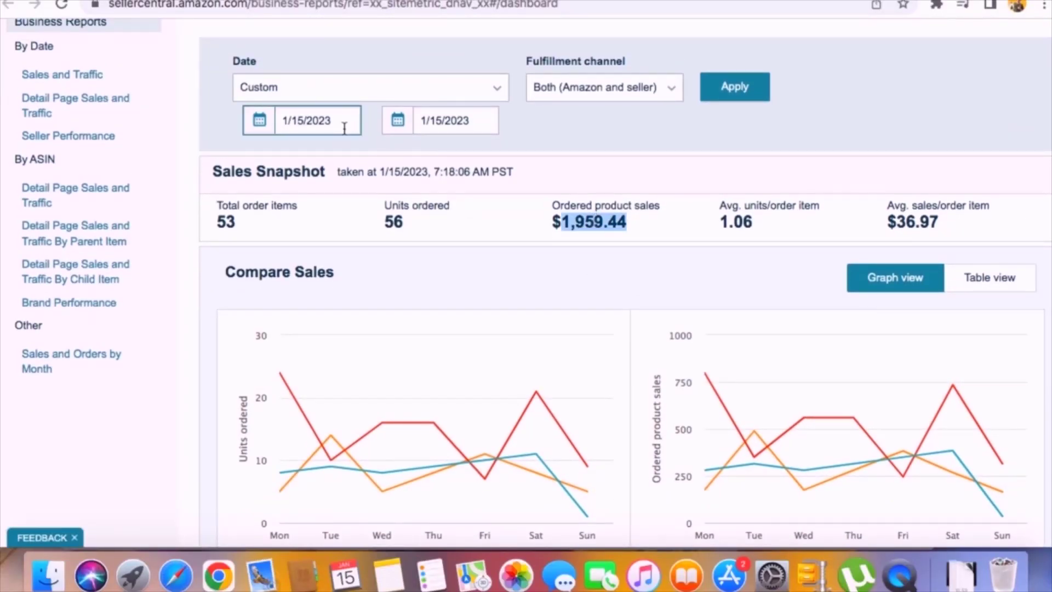
click(271, 159)
click(271, 159)
click(272, 160)
click(272, 160)
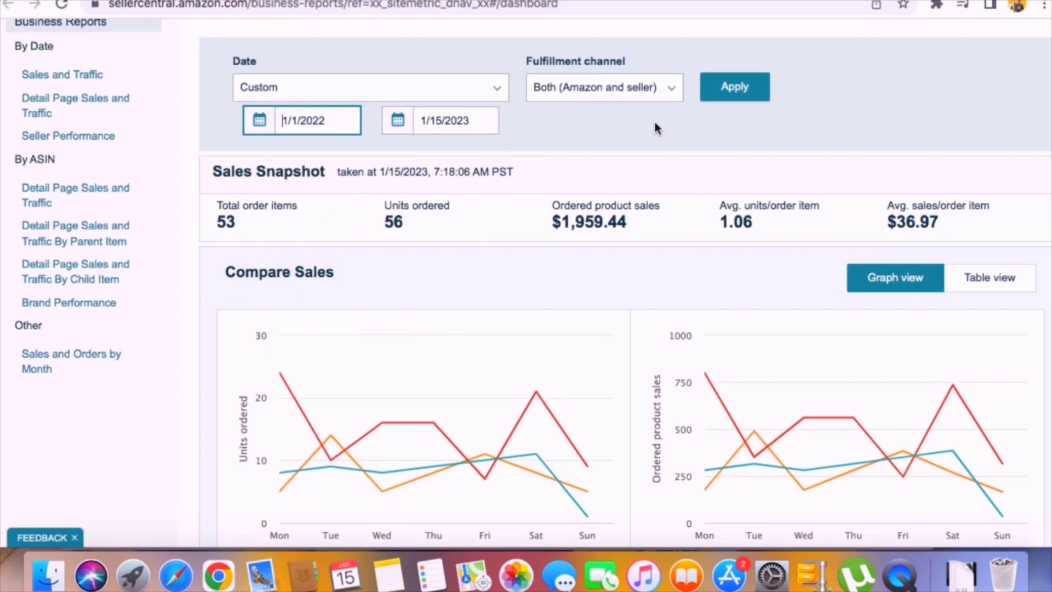
Apply the 1/1/2022 start date and review the $149,238.45 sales and $17,863.22 ad spend totals
click(736, 85)
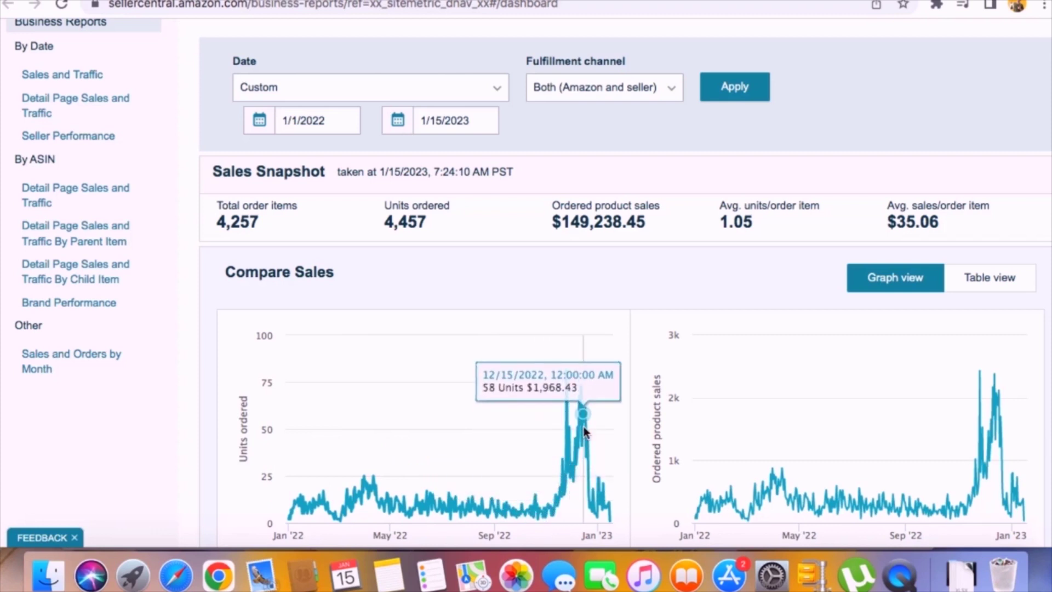
triple_click(609, 221)
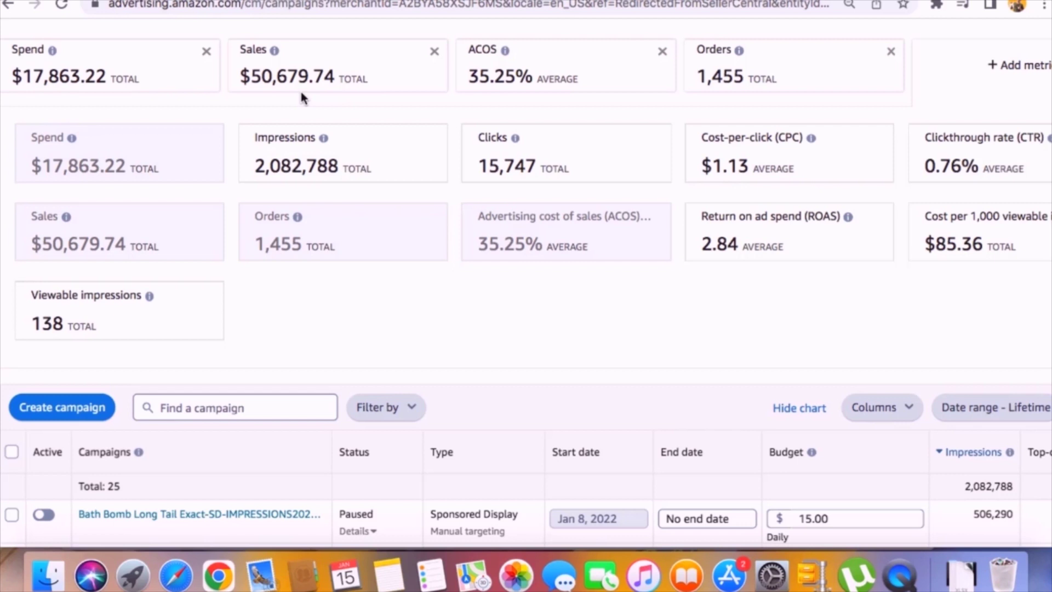
triple_click(77, 77)
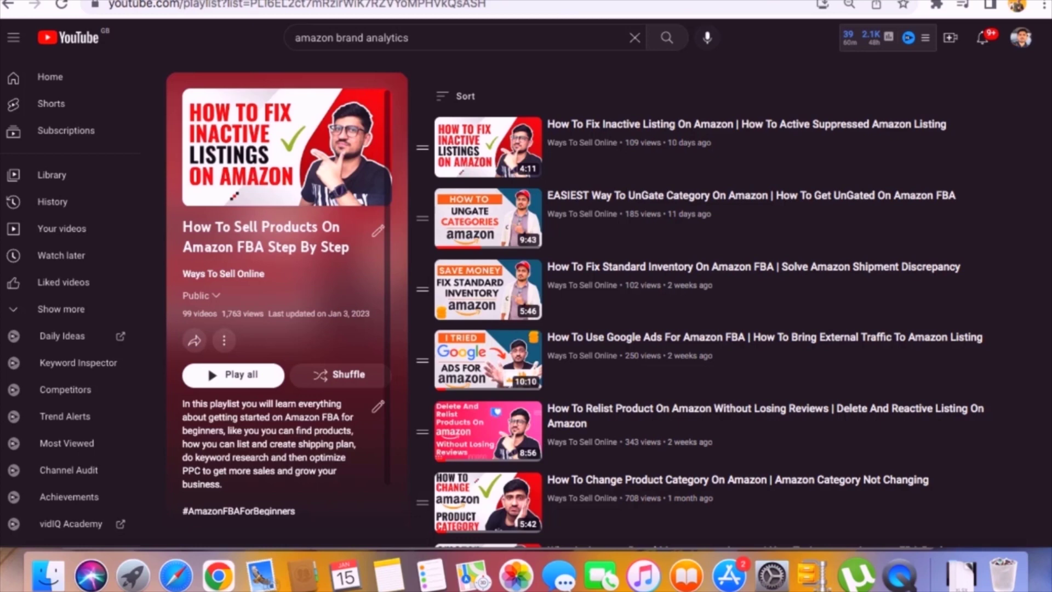
scroll(763, 236, down, 3)
scroll(762, 239, up, 3)
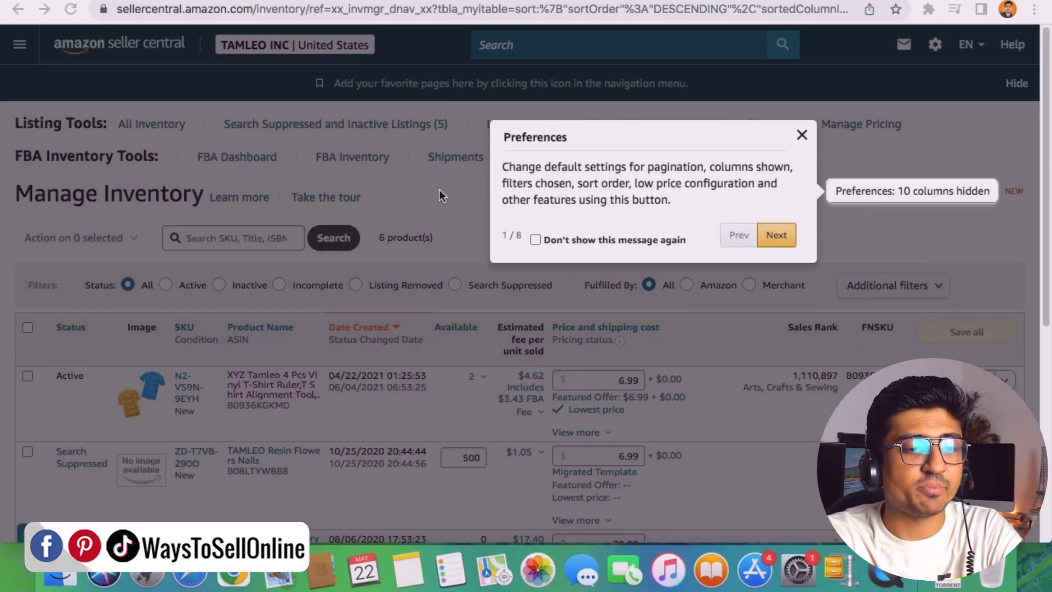
Dismiss the Preferences tour, select the vinyl T-shirt ruler row, and show 'Action on 1 selected'
click(439, 190)
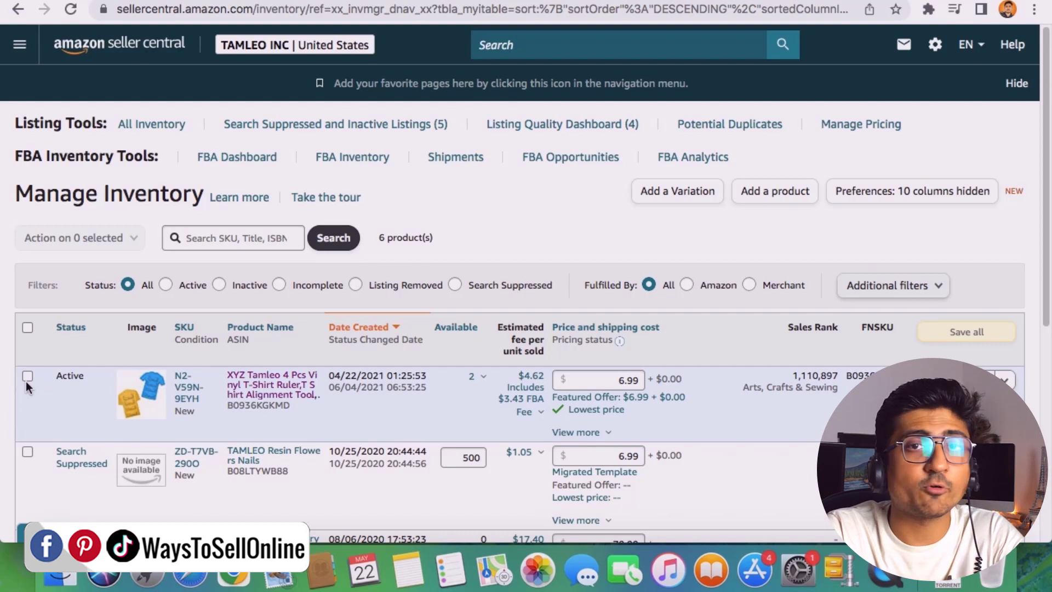
click(26, 375)
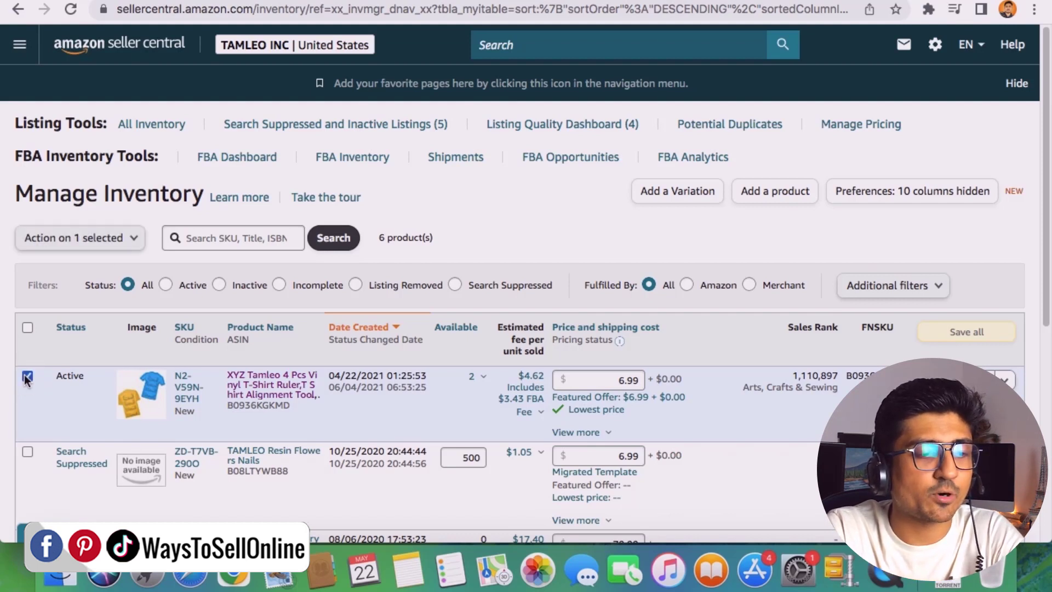
click(136, 240)
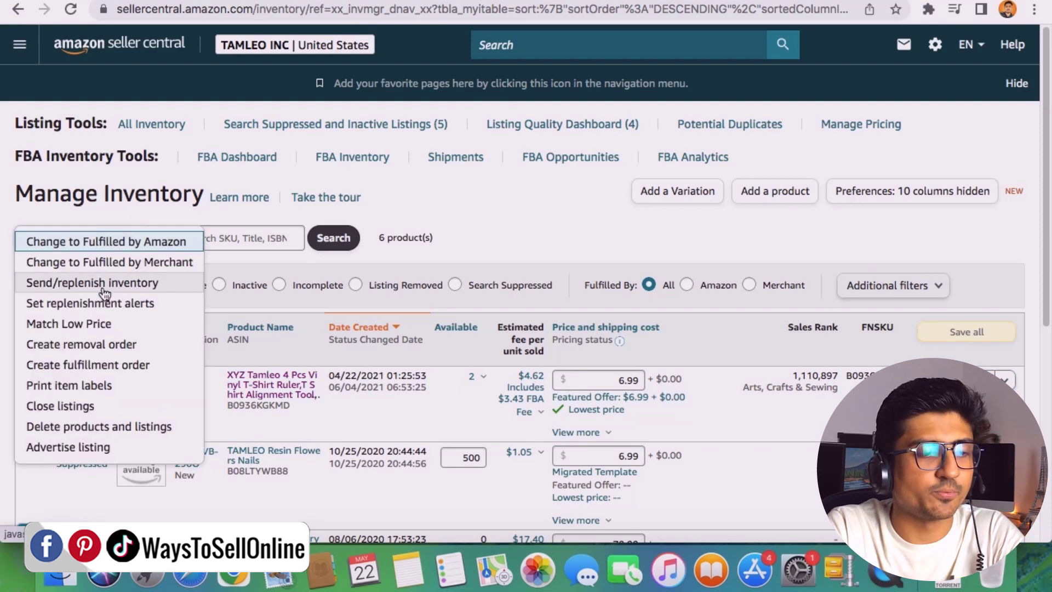
Choose Send/replenish inventory for the T-shirt ruler and scroll to Step 1's SKU table
click(72, 284)
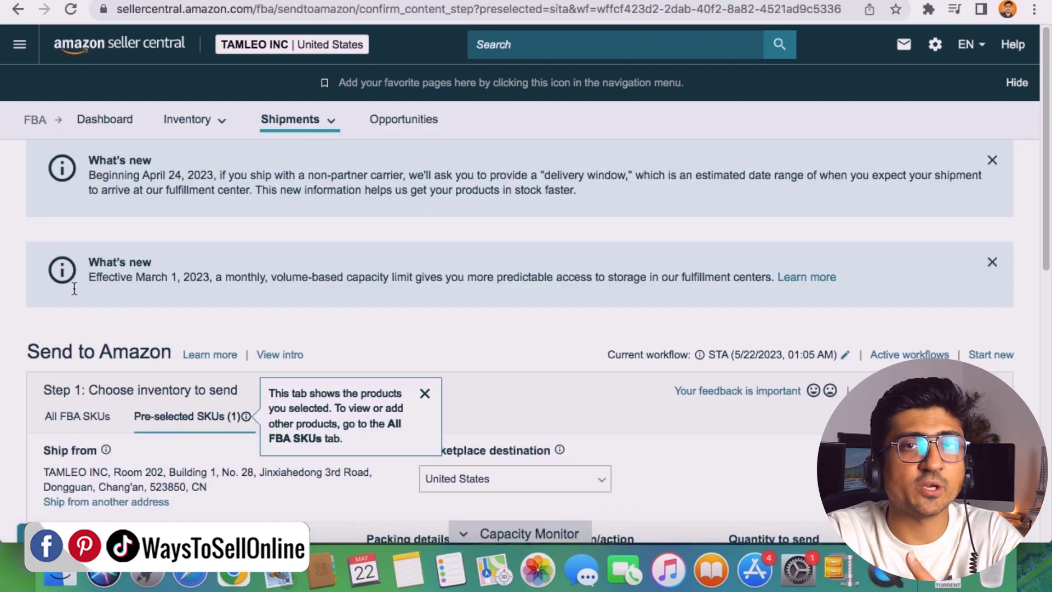
scroll(22, 304, down, 5)
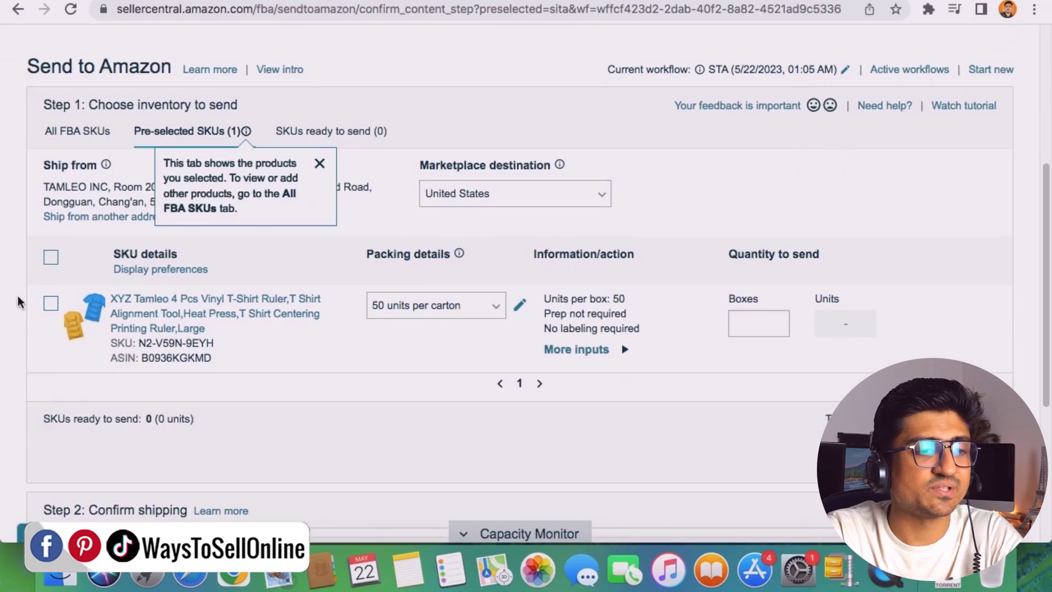
drag(48, 103, 76, 132)
scroll(53, 347, down, 3)
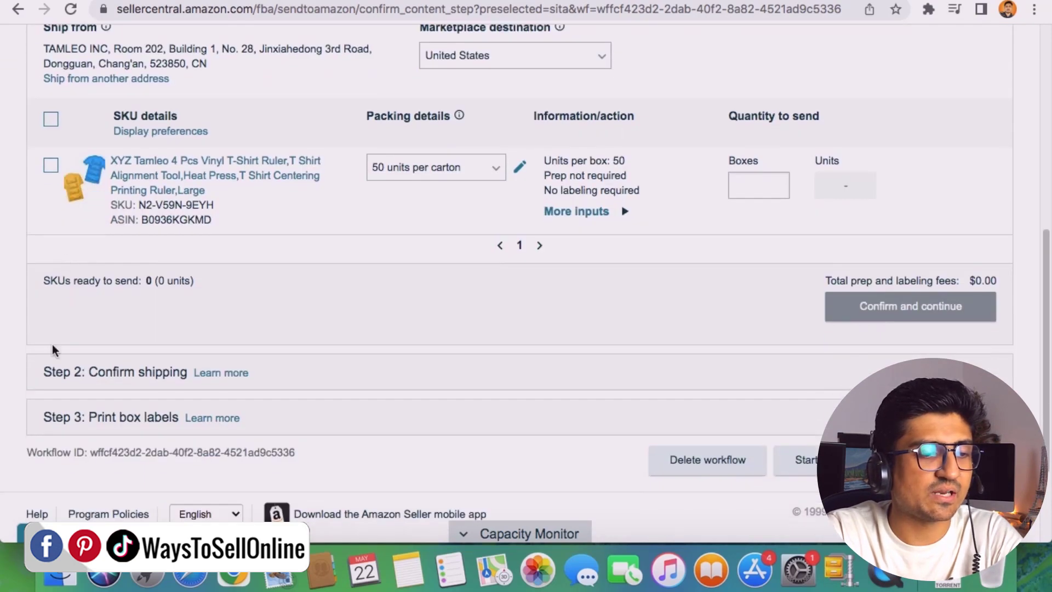
drag(43, 418, 85, 418)
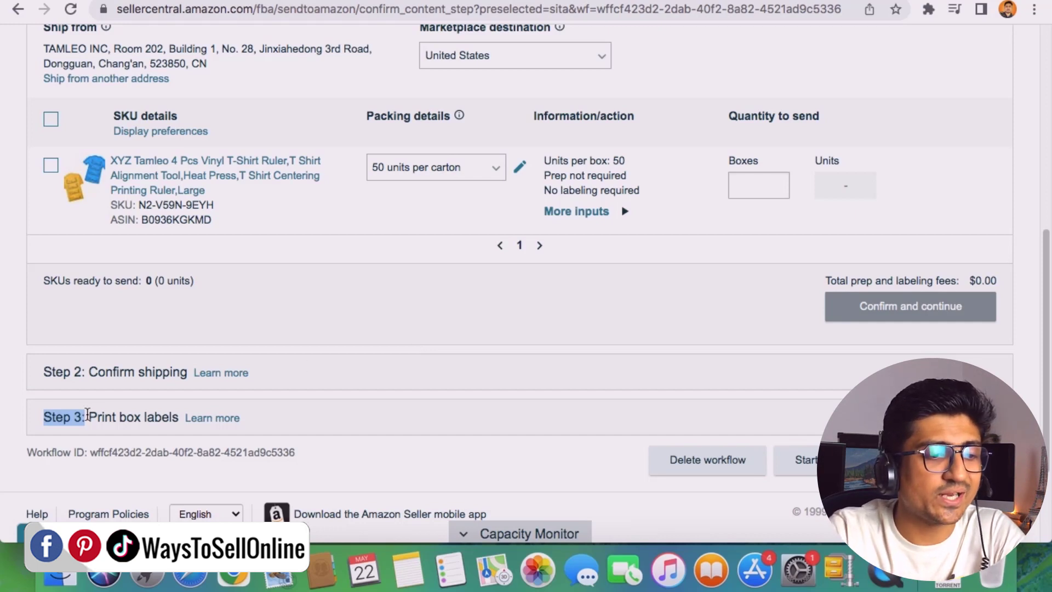
drag(87, 417, 184, 429)
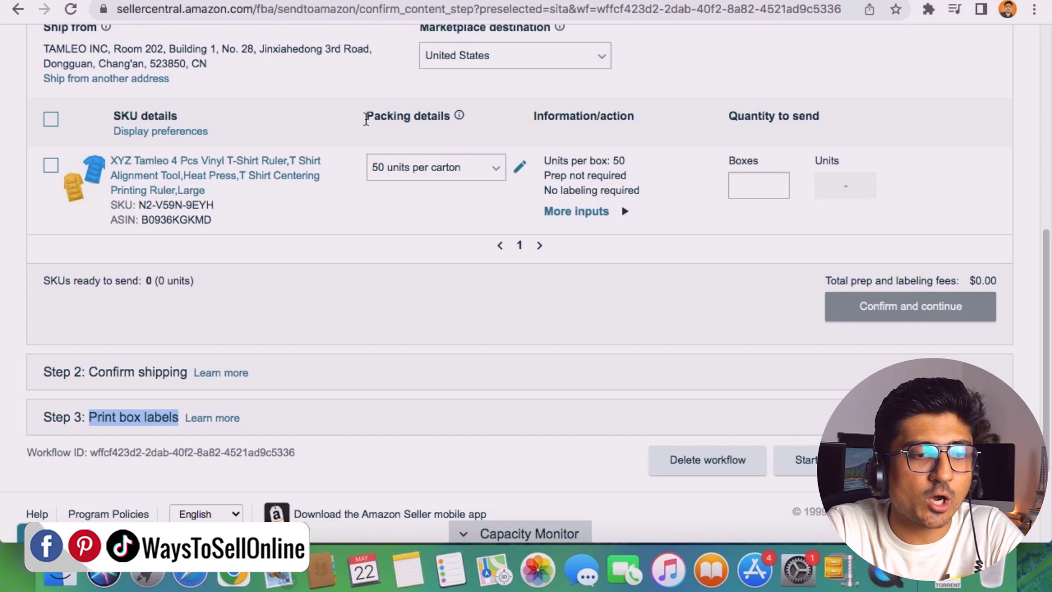
drag(366, 118, 443, 116)
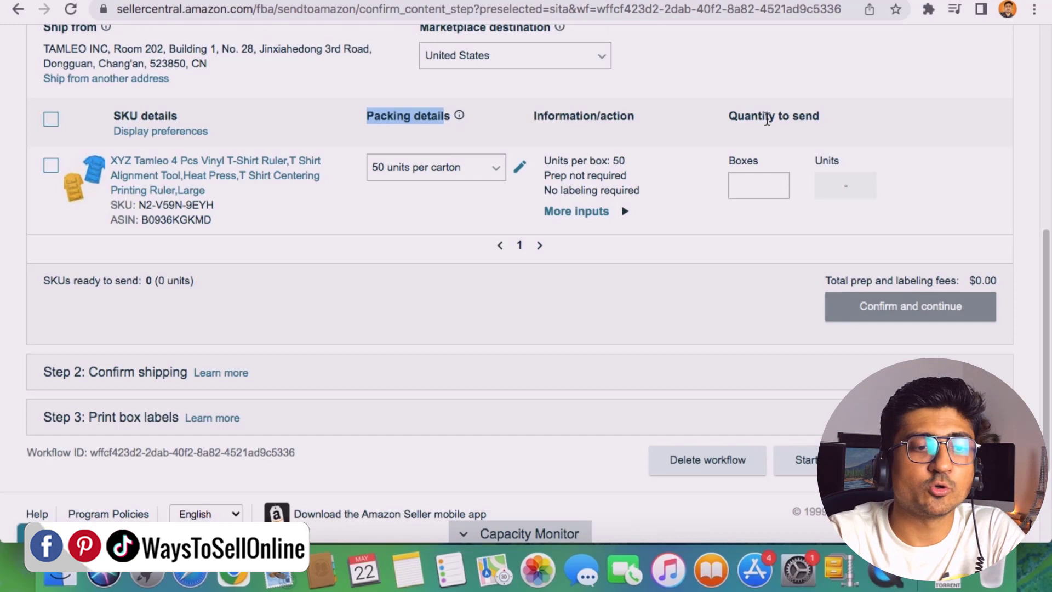
Keep 50 units per carton packing and set 10 boxes, totalling 500 units
click(497, 180)
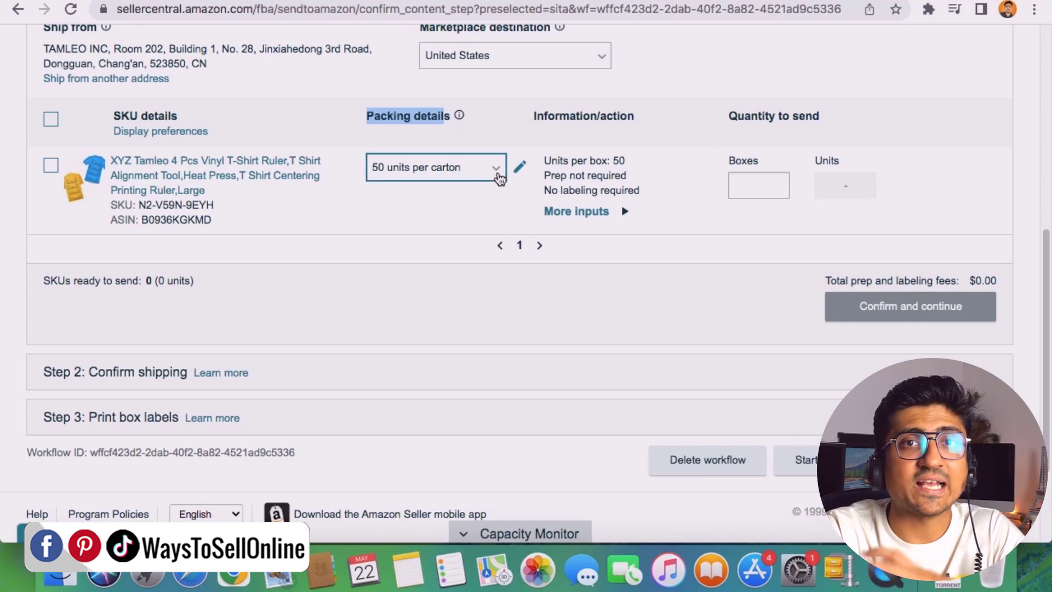
click(498, 179)
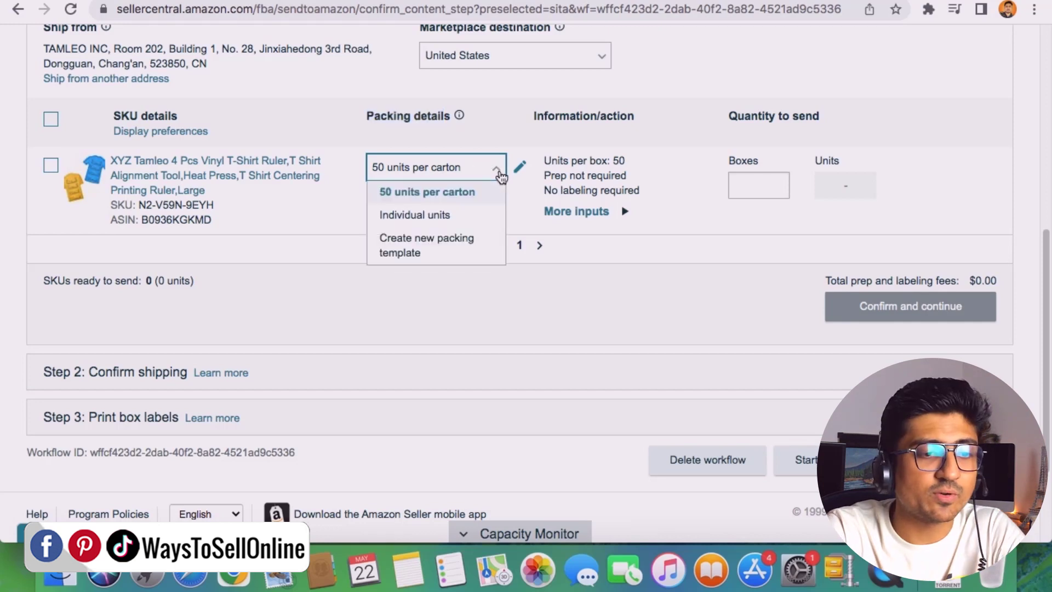
click(470, 199)
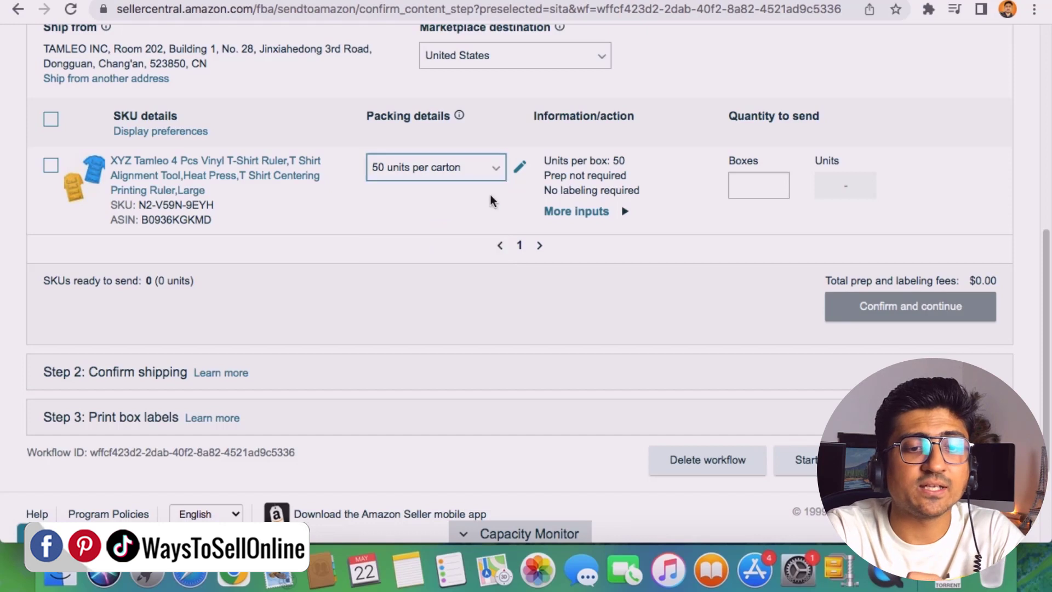
click(743, 191)
click(755, 223)
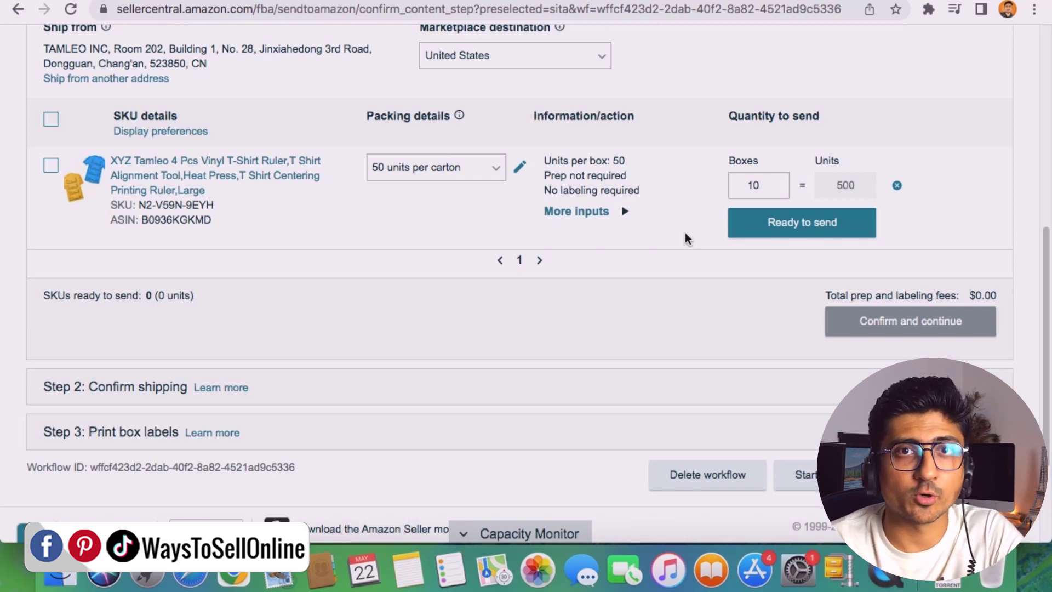
Switch the ruler's packing to Individual units and open its prep and labeling details
click(495, 168)
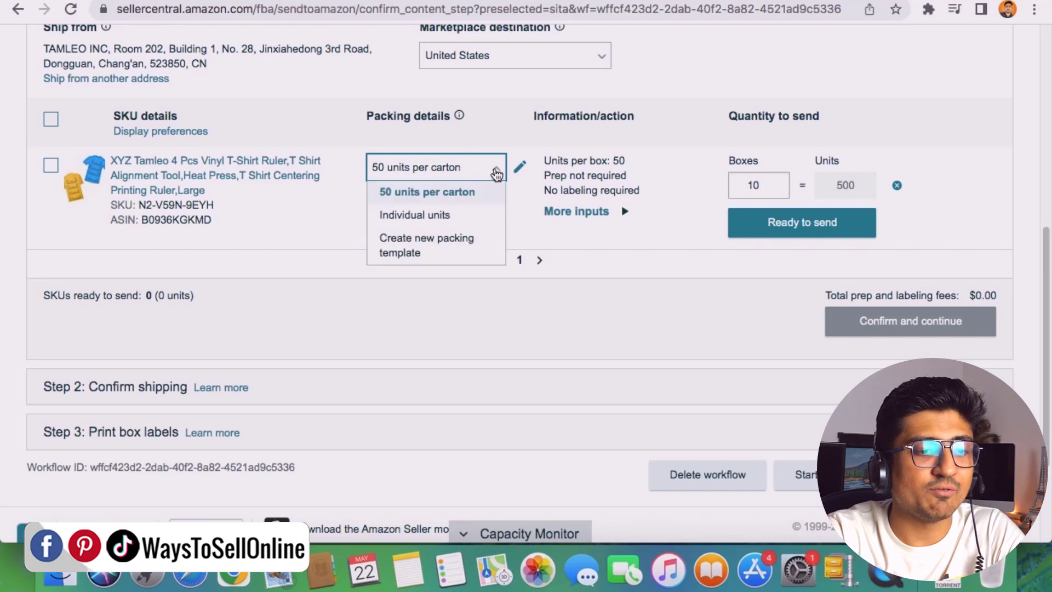
click(431, 218)
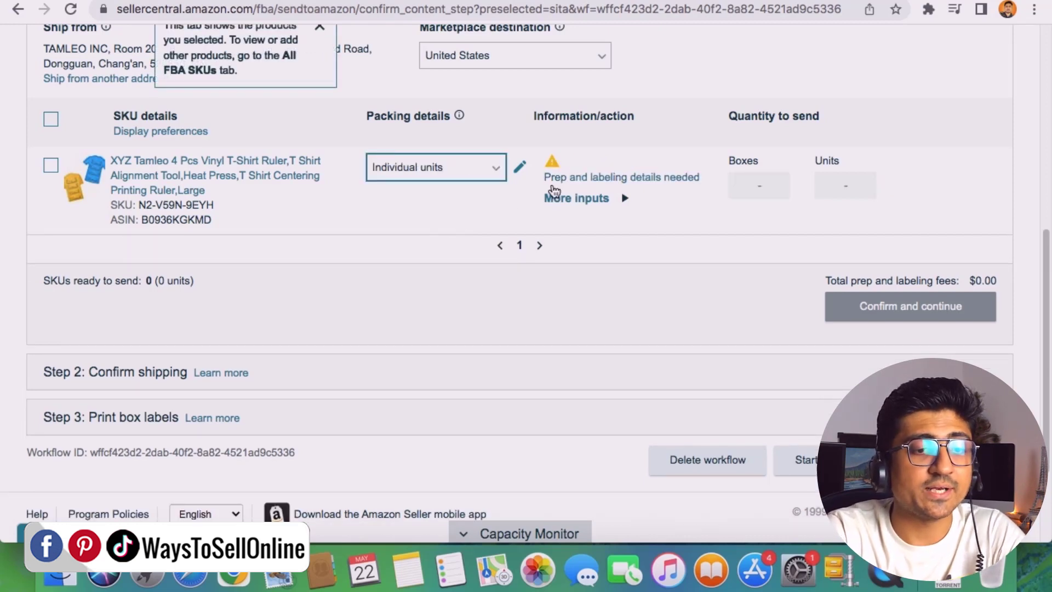
click(595, 181)
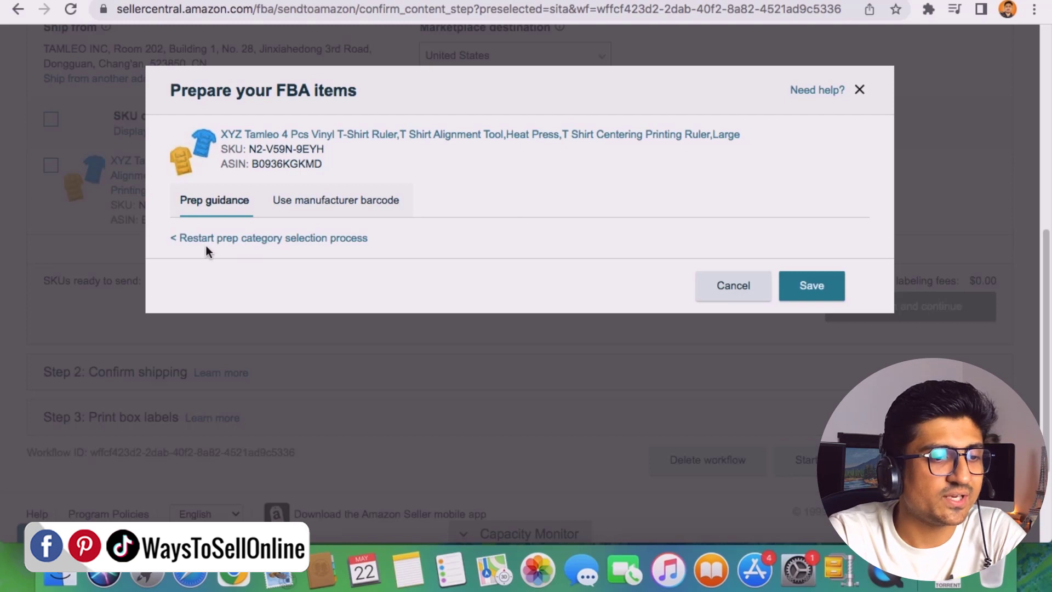
Restart prep category selection, choose No prep needed, and save both the prep and packing dialogs
click(290, 246)
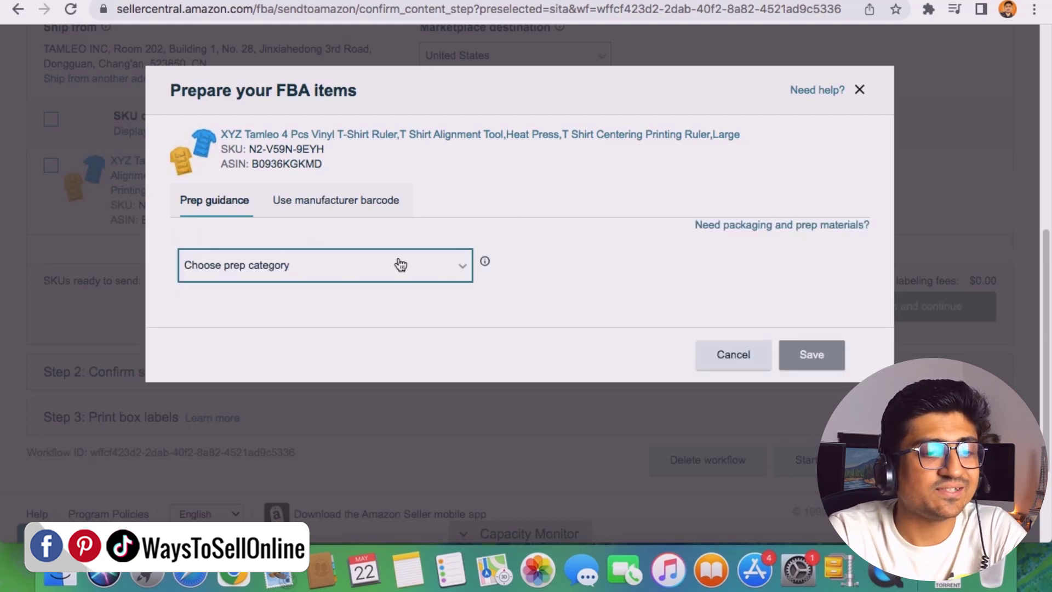
click(465, 270)
scroll(418, 237, down, 5)
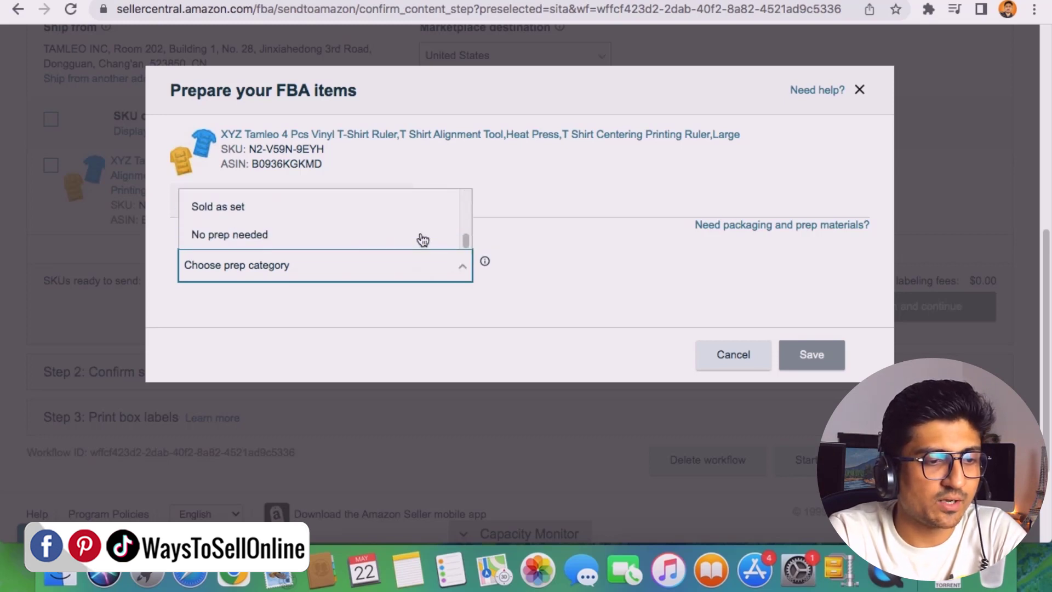
click(273, 237)
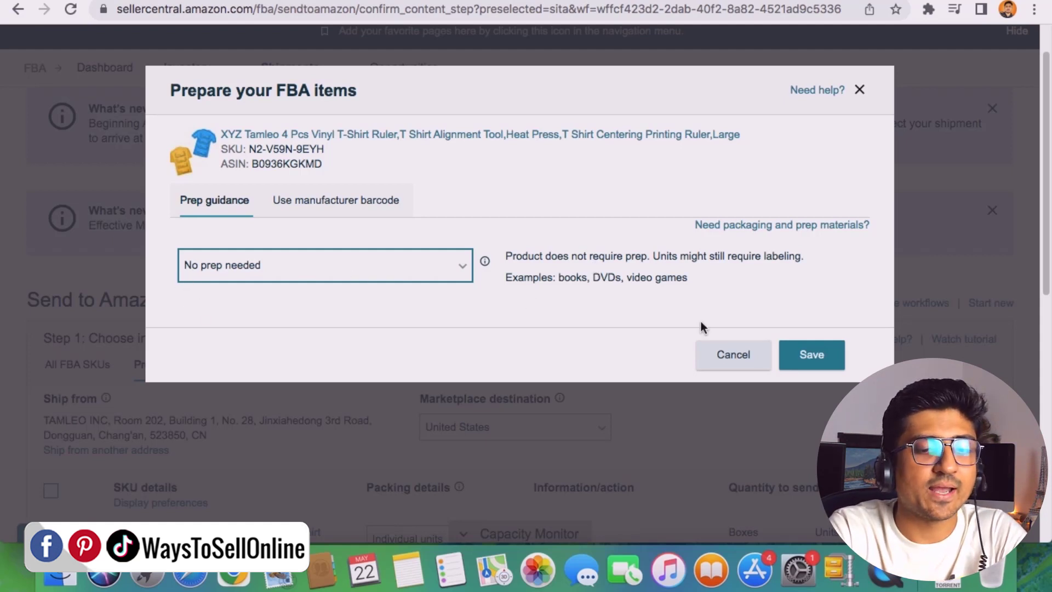
click(835, 363)
click(822, 386)
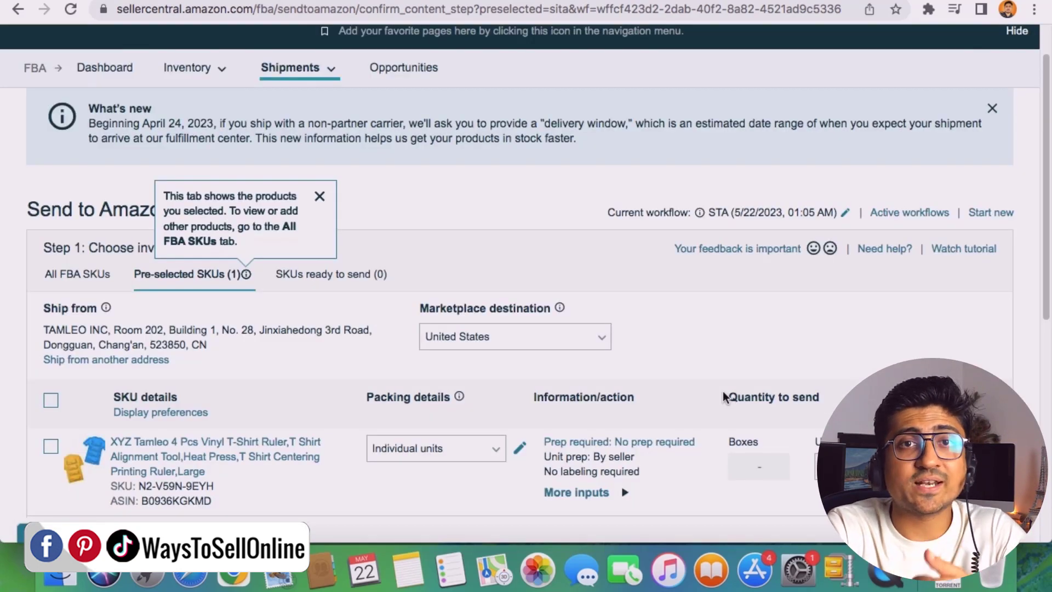
Enter 500 units to send for the T-shirt ruler and mark it Ready to pack
scroll(709, 389, down, 5)
drag(366, 171, 443, 173)
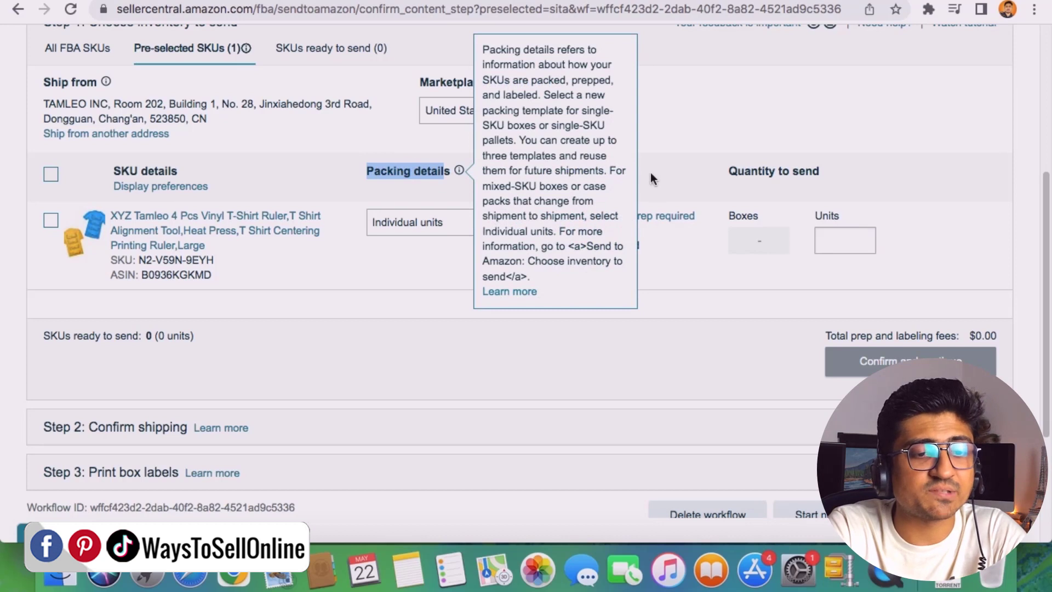
triple_click(613, 173)
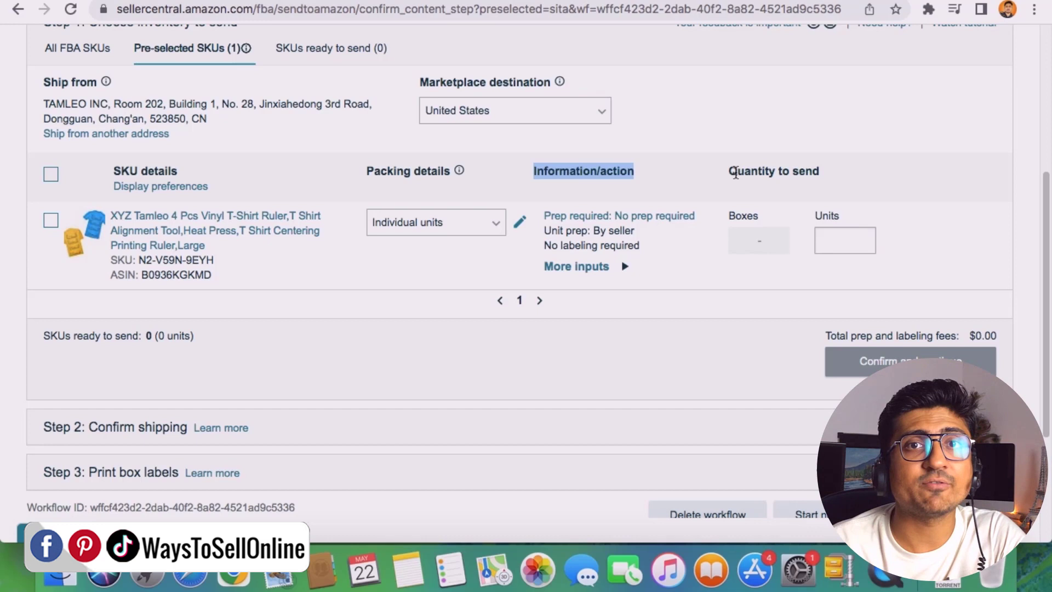
click(840, 240)
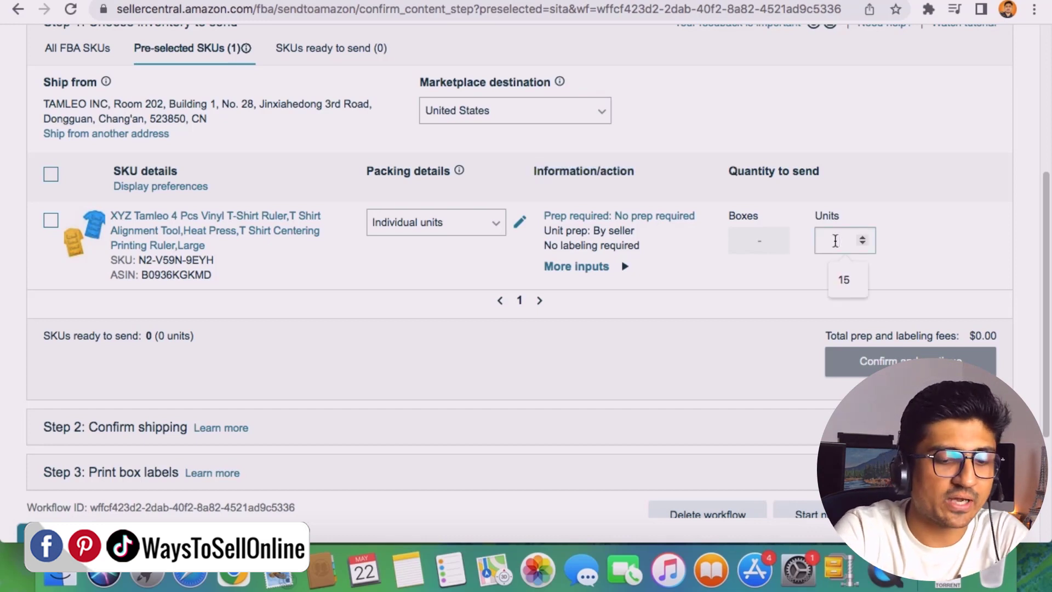
text(500)
click(813, 279)
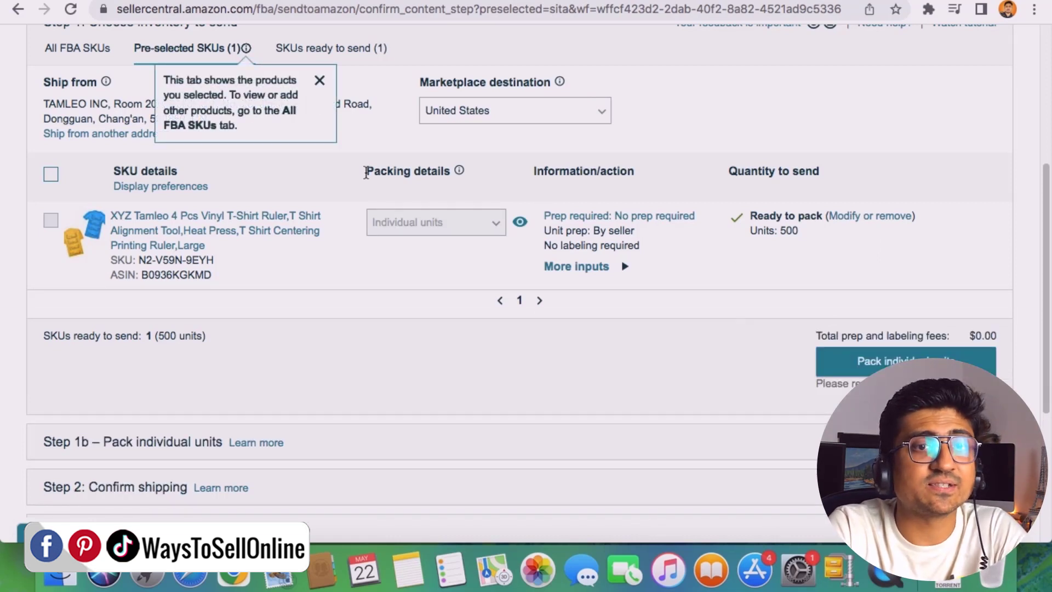
Point out the Packing details, Information/action and Quantity to send column headings
drag(366, 172, 460, 171)
double_click(585, 172)
triple_click(779, 172)
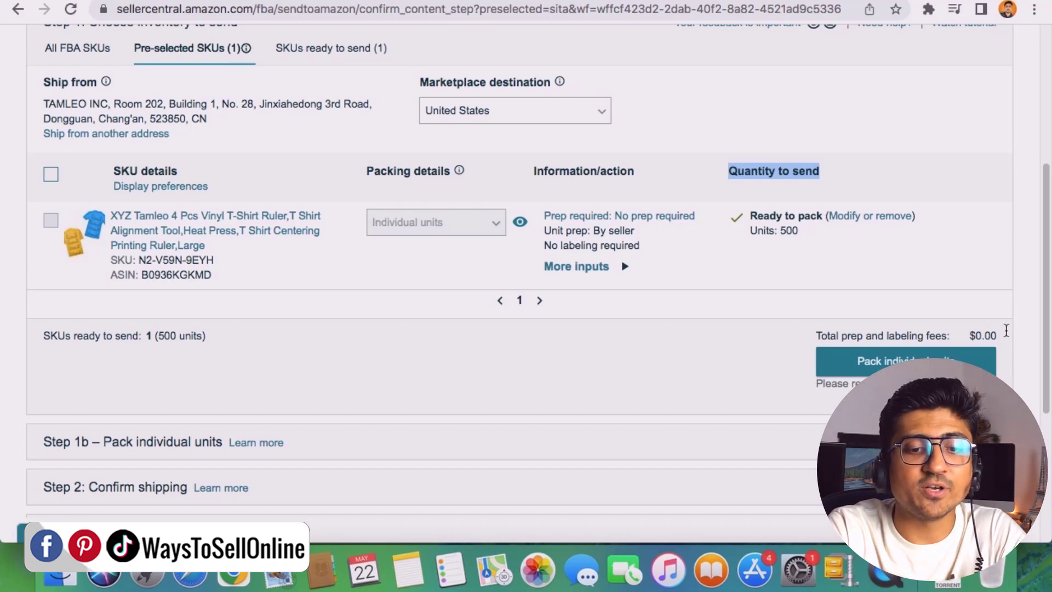
Proceed to Pack individual units and confirm that multiple boxes will be needed
click(903, 361)
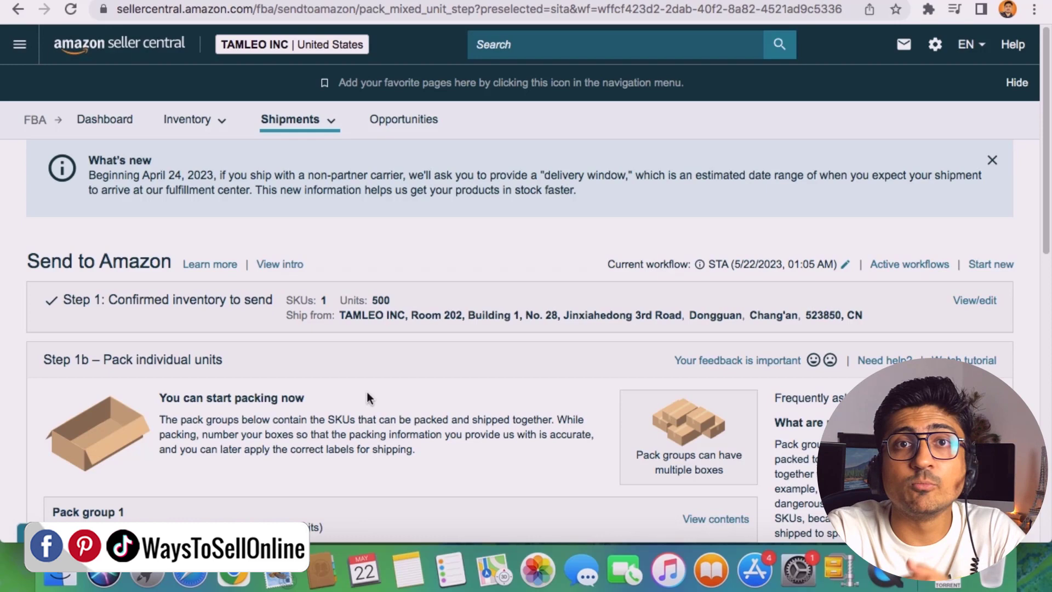
scroll(154, 272, down, 3)
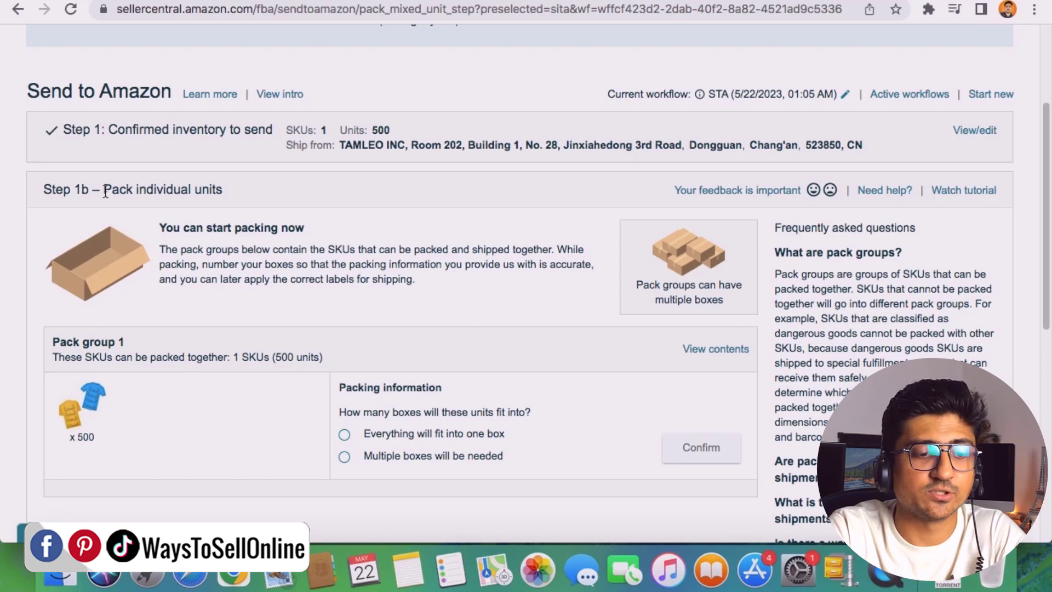
scroll(383, 350, down, 2)
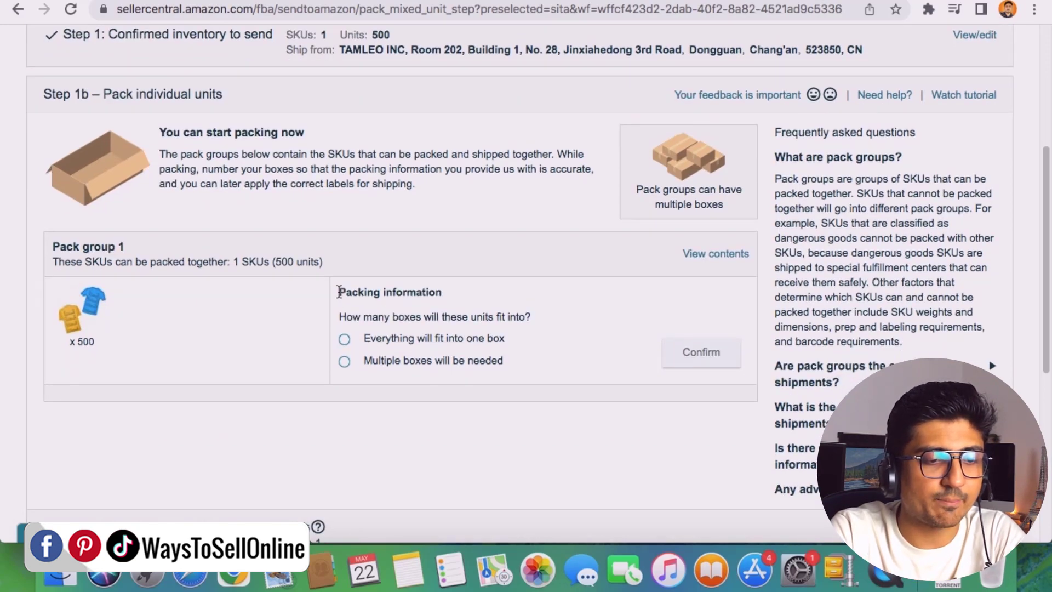
drag(339, 292, 466, 299)
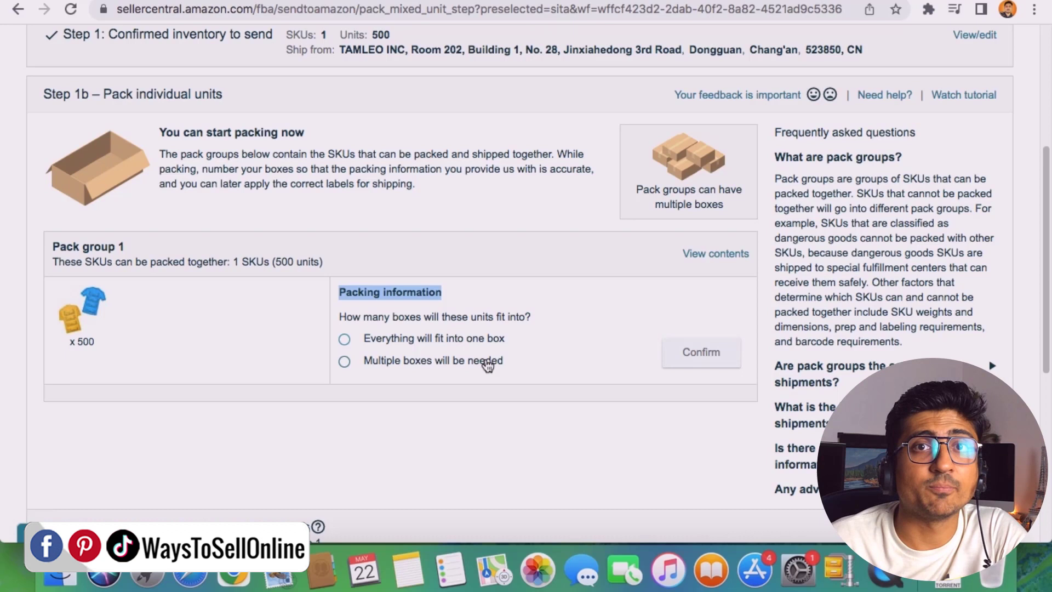
click(344, 362)
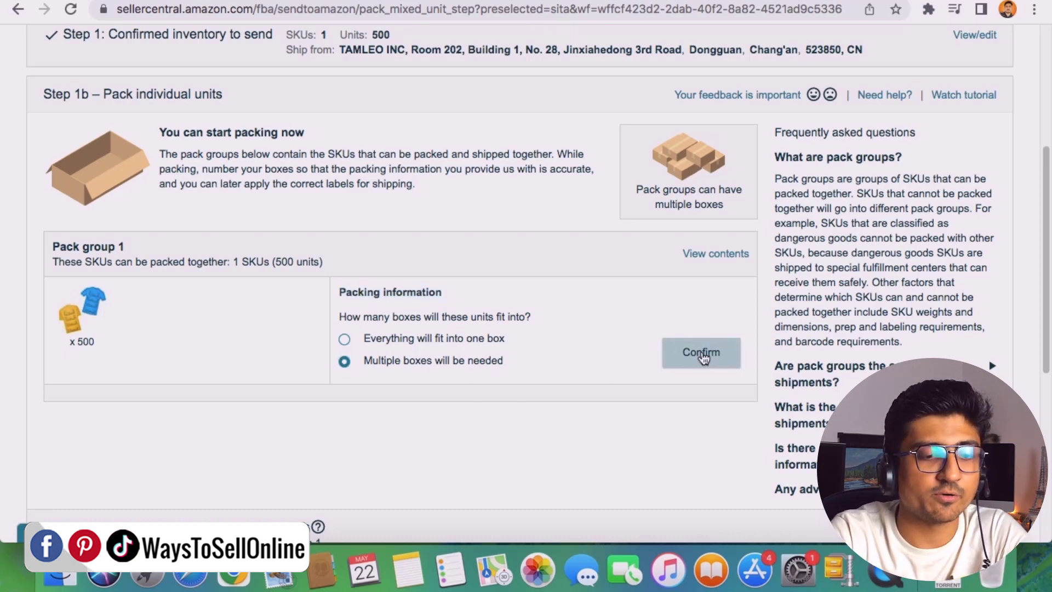
click(682, 359)
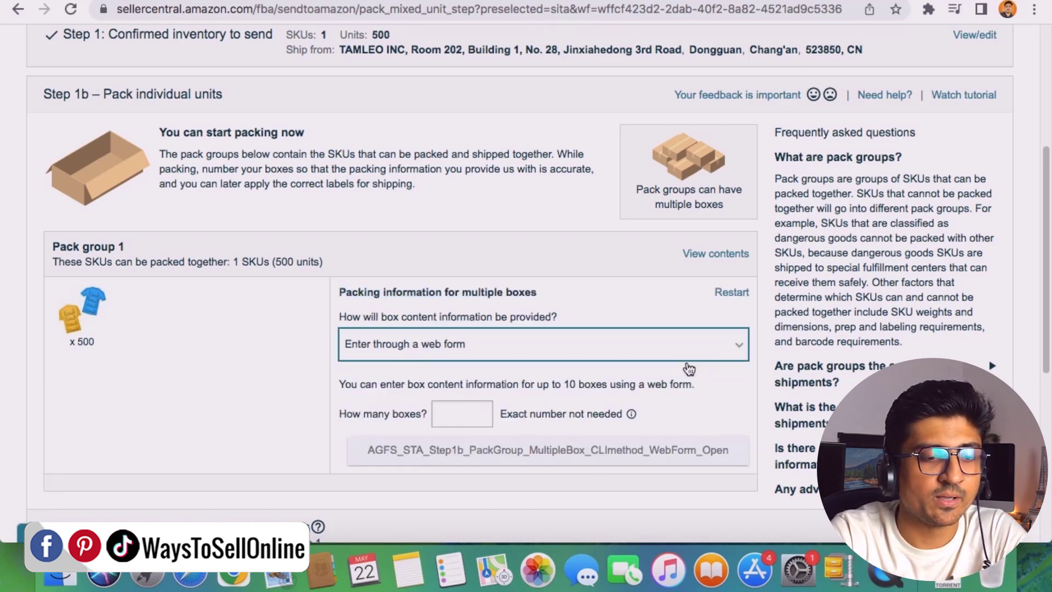
Keep 'Enter through a web form' for box contents and enter 50 in 'How many boxes?'
click(726, 354)
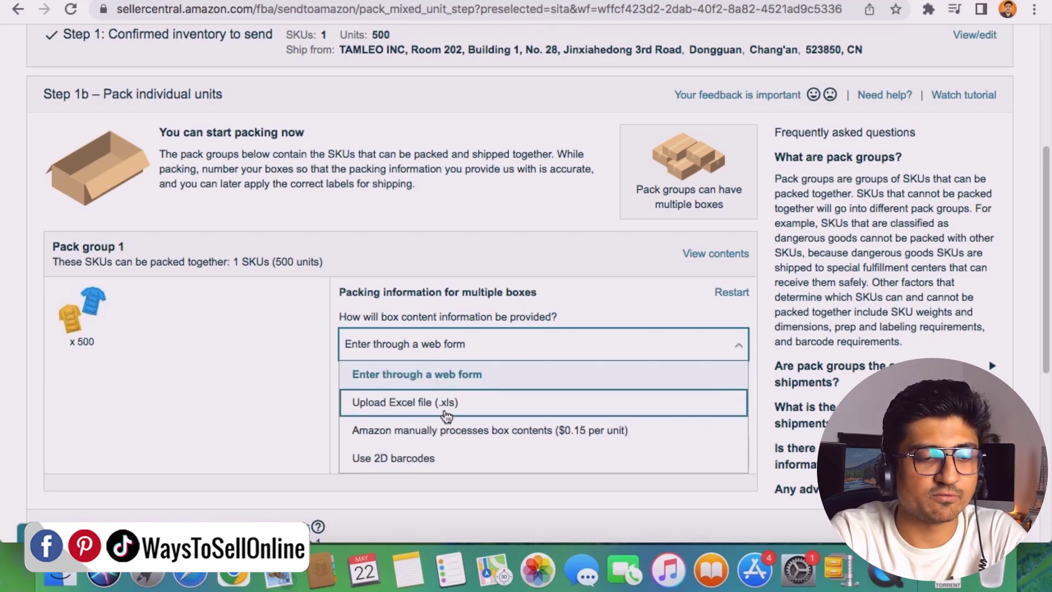
click(400, 370)
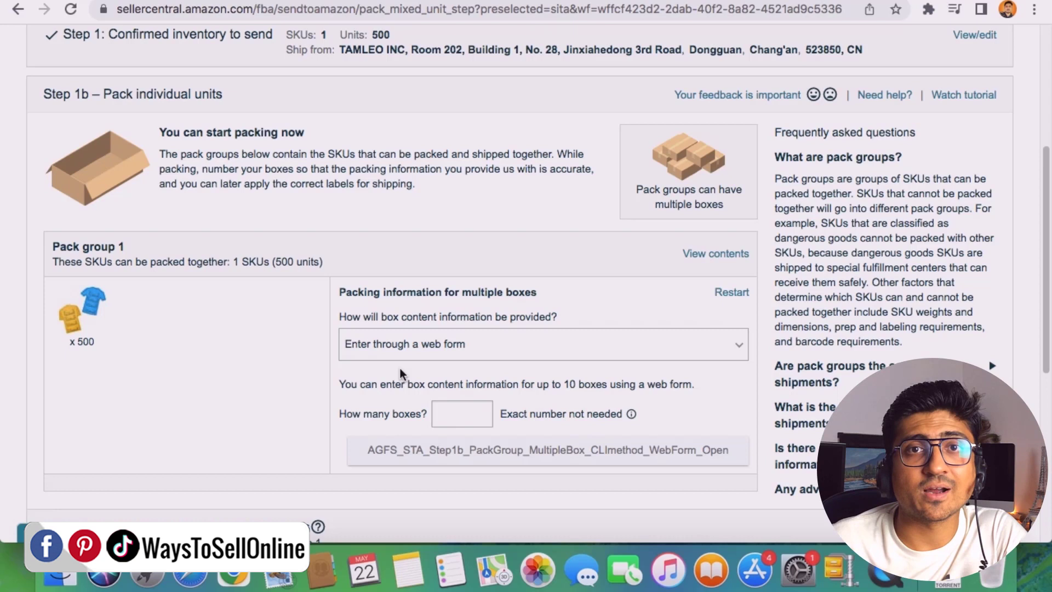
drag(340, 385, 680, 389)
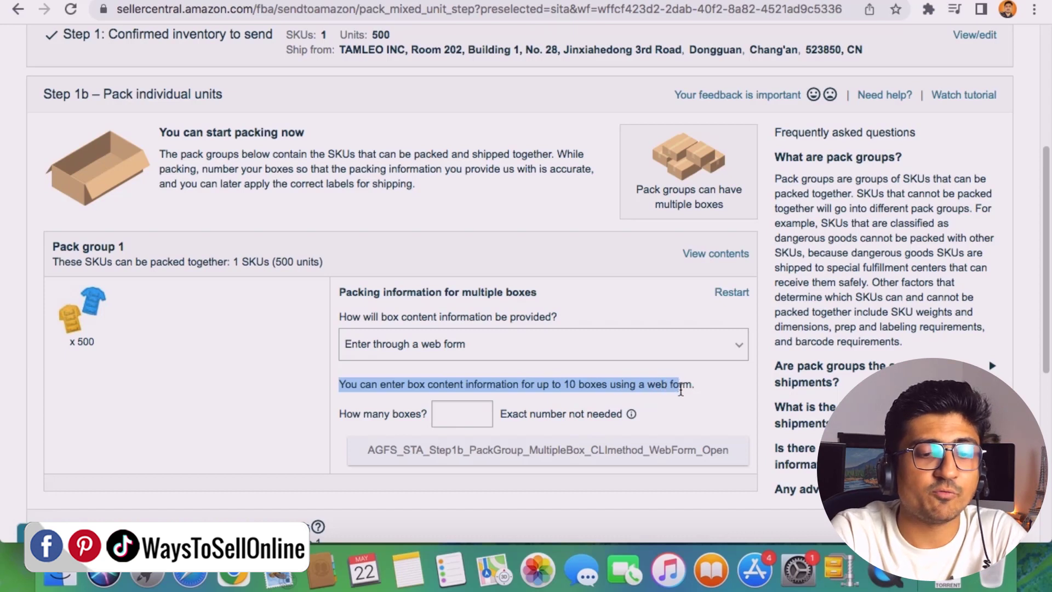
click(456, 417)
text(50)
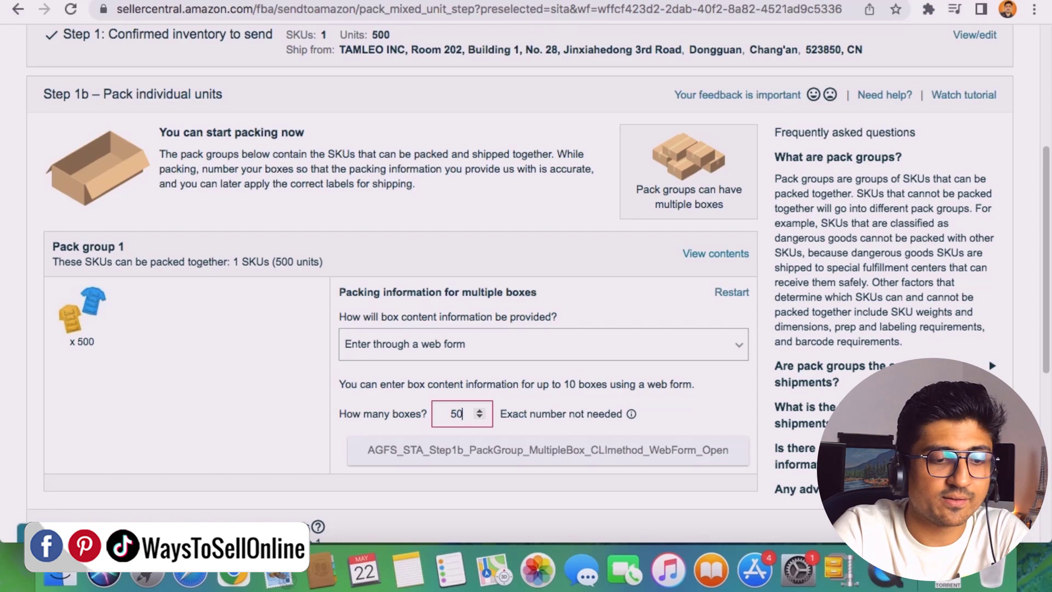
click(699, 412)
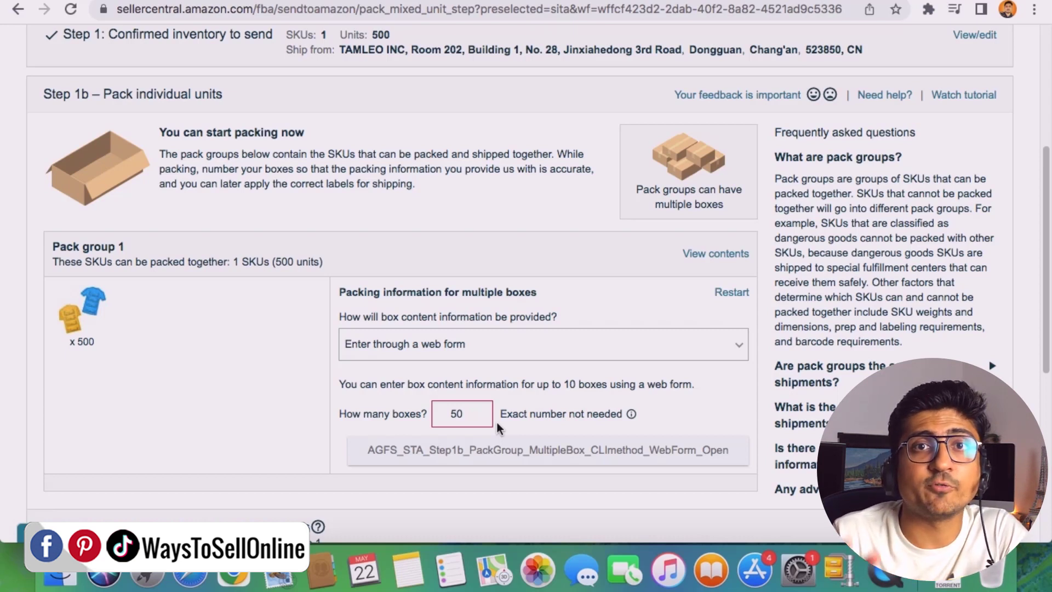
Switch box contents to Upload Excel file, then generate and download the 50-box .xlsx file
click(721, 354)
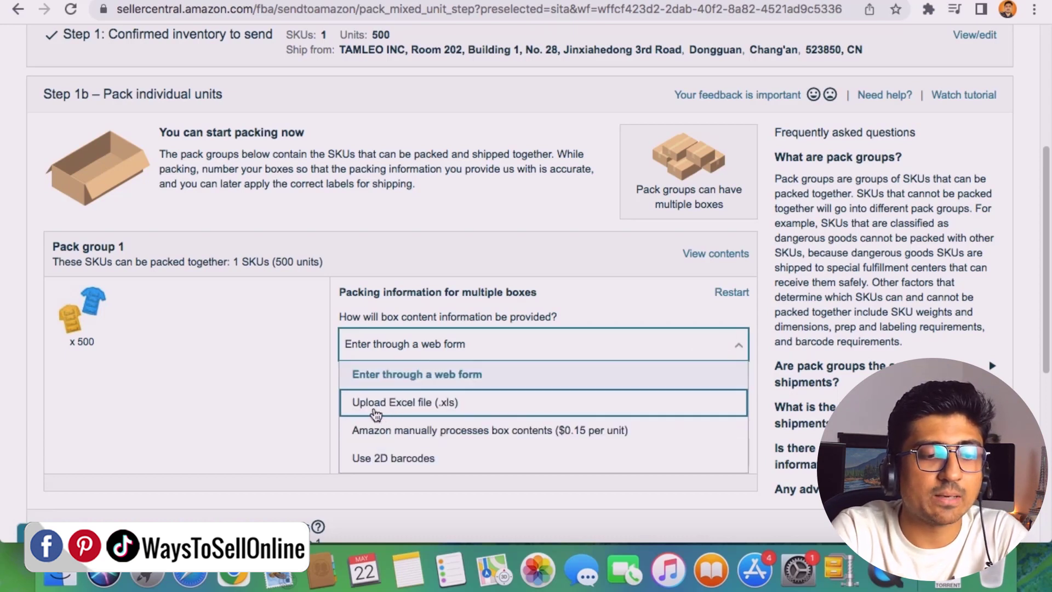
click(431, 408)
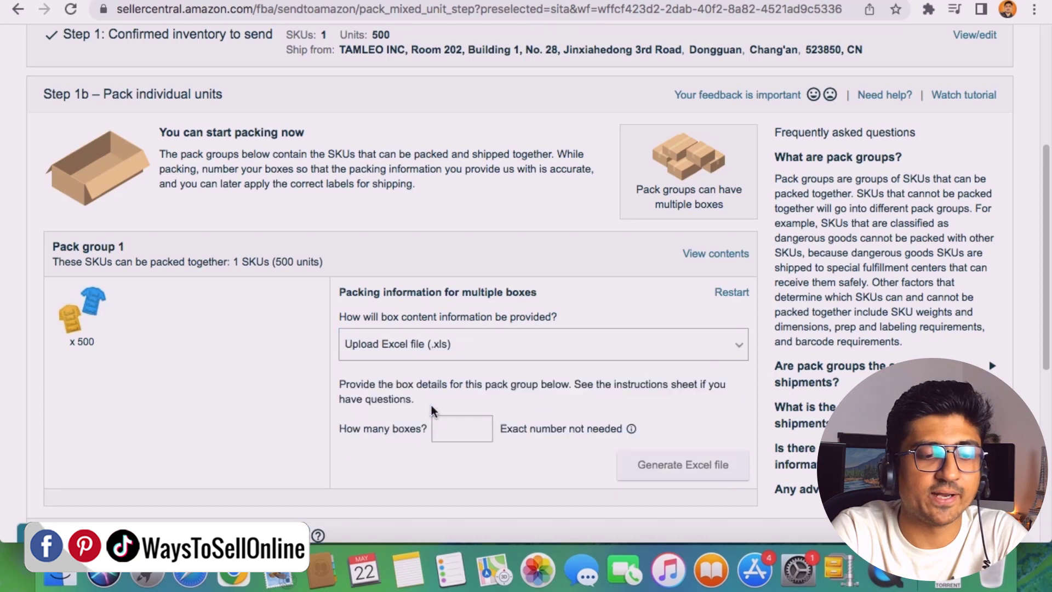
click(452, 432)
text(50)
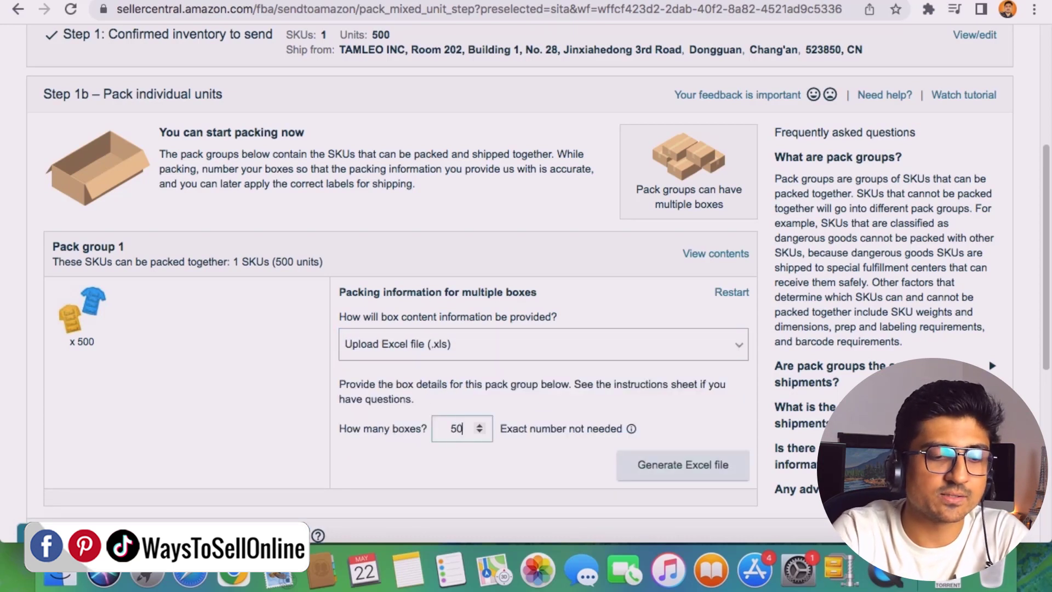
click(666, 472)
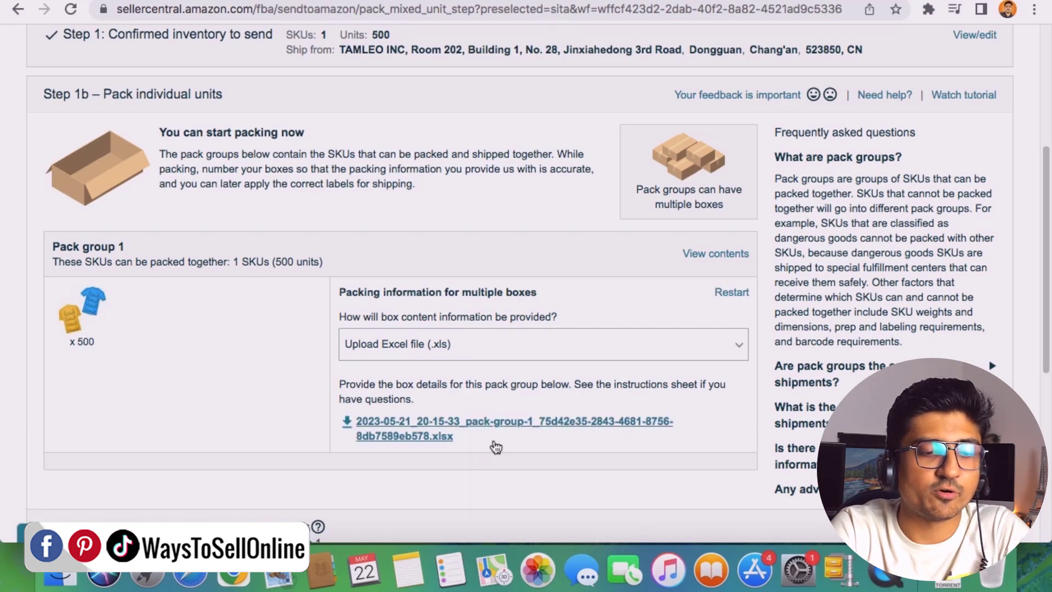
scroll(378, 482, down, 3)
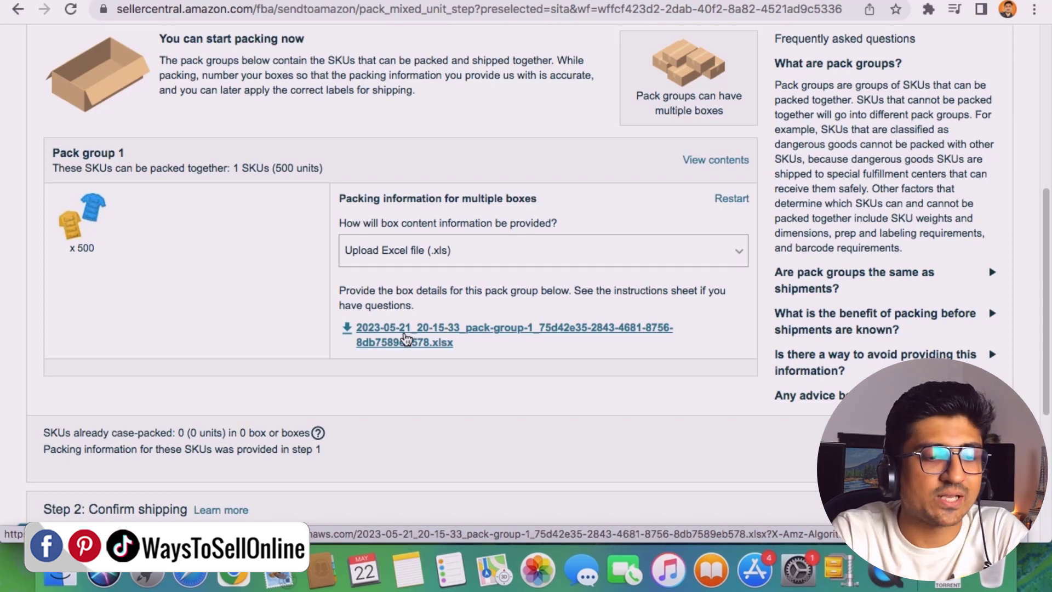
click(406, 339)
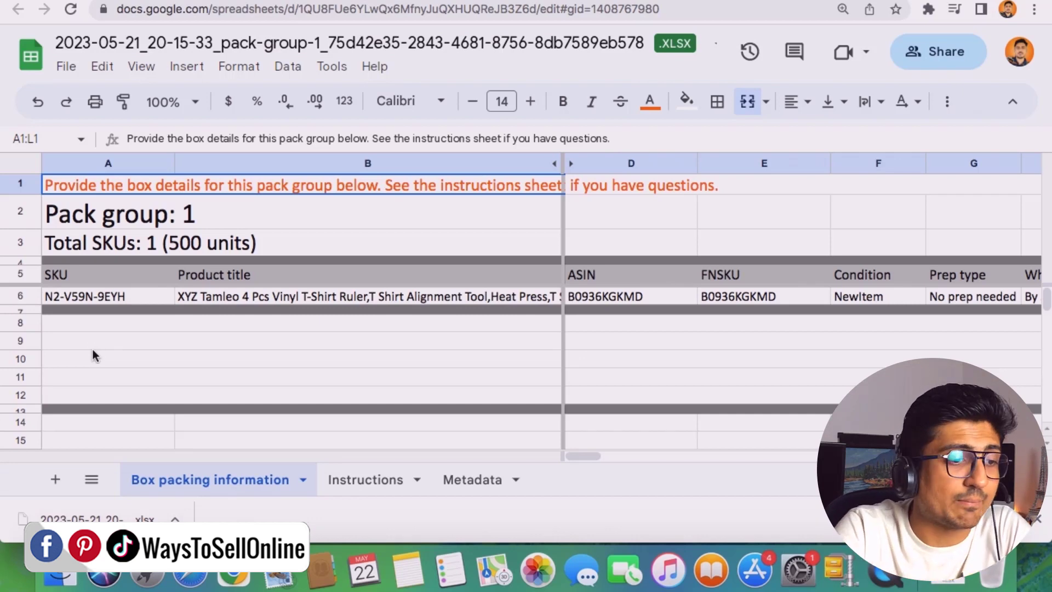
click(59, 275)
click(244, 274)
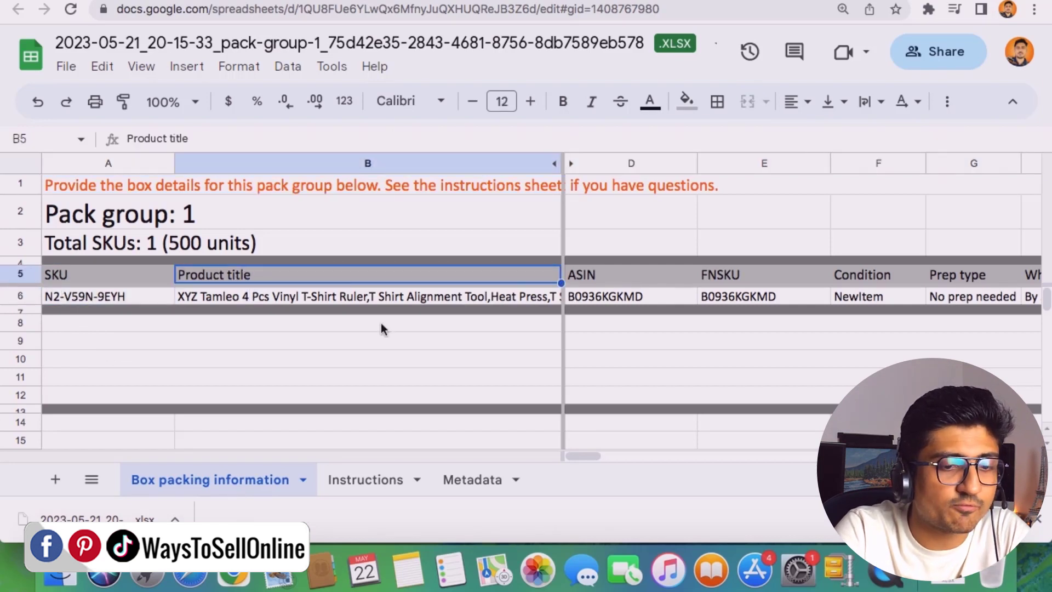
click(178, 243)
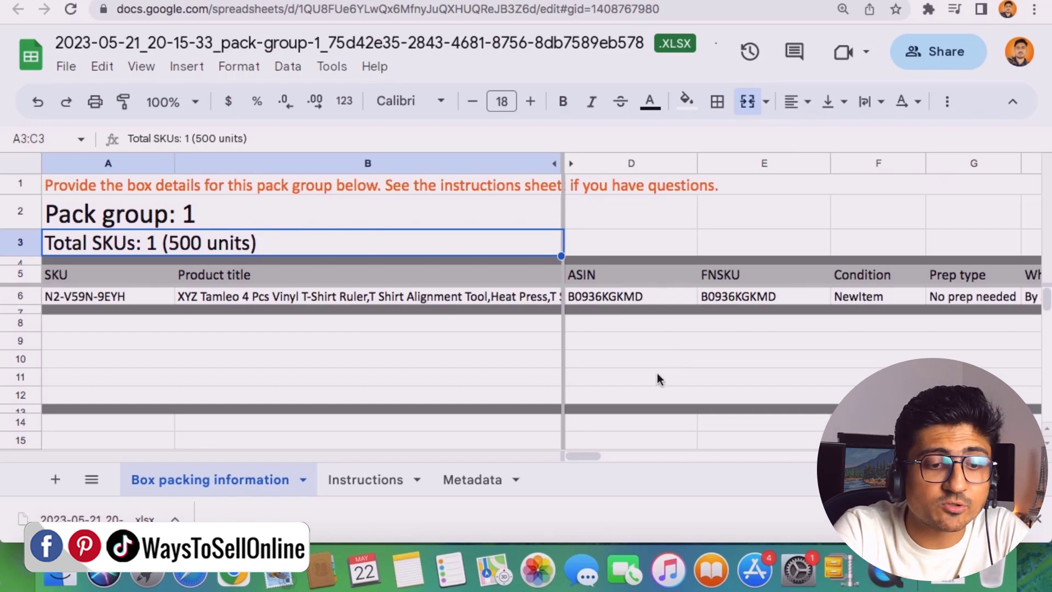
drag(591, 454, 638, 454)
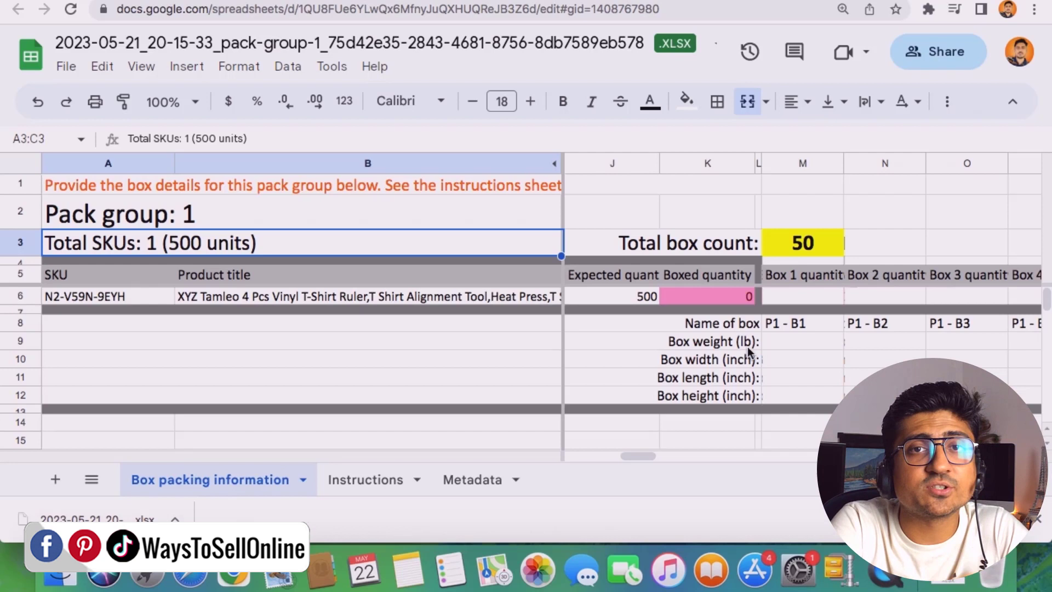
click(823, 298)
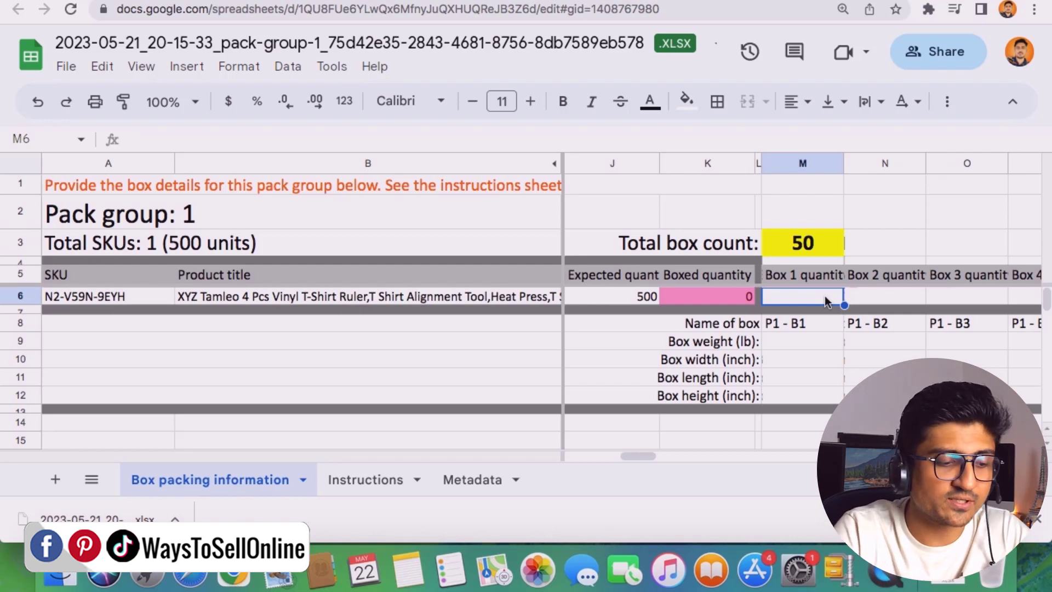
Enter 10 units as box P1 - B1's quantity in M6
text(10)
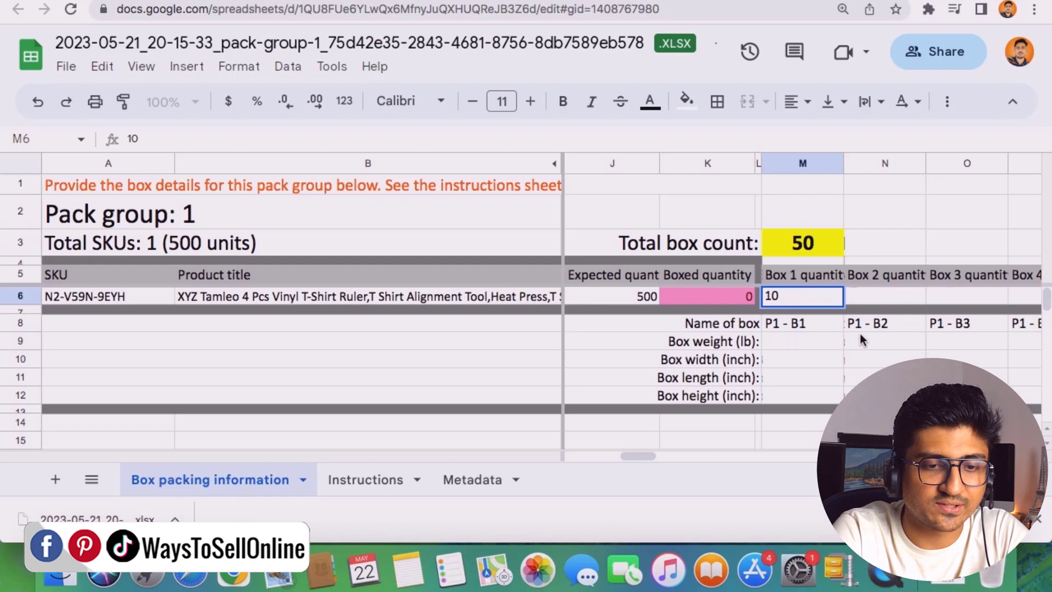
click(860, 340)
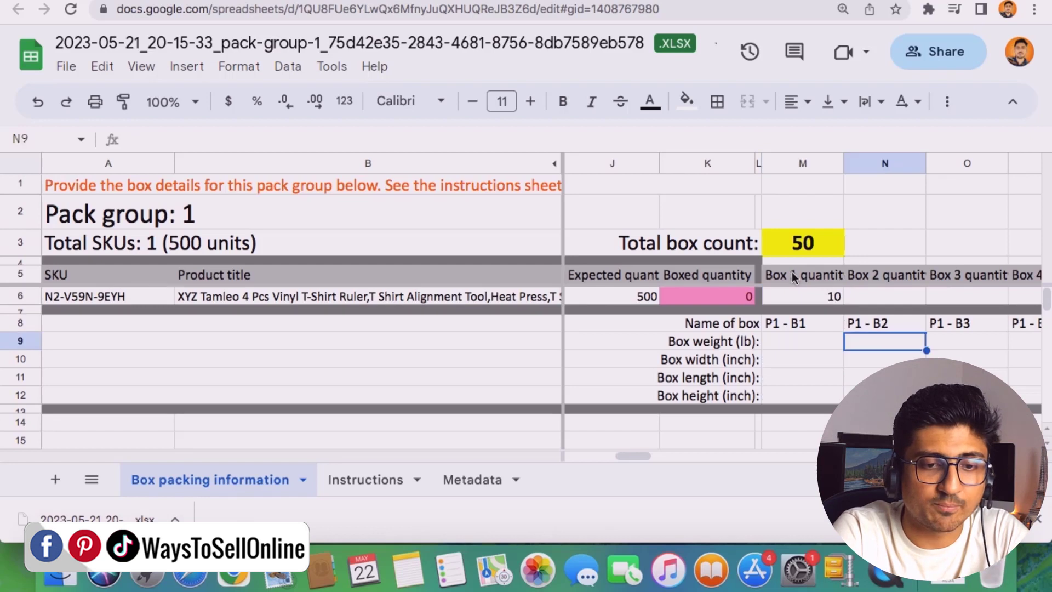
click(829, 299)
click(820, 350)
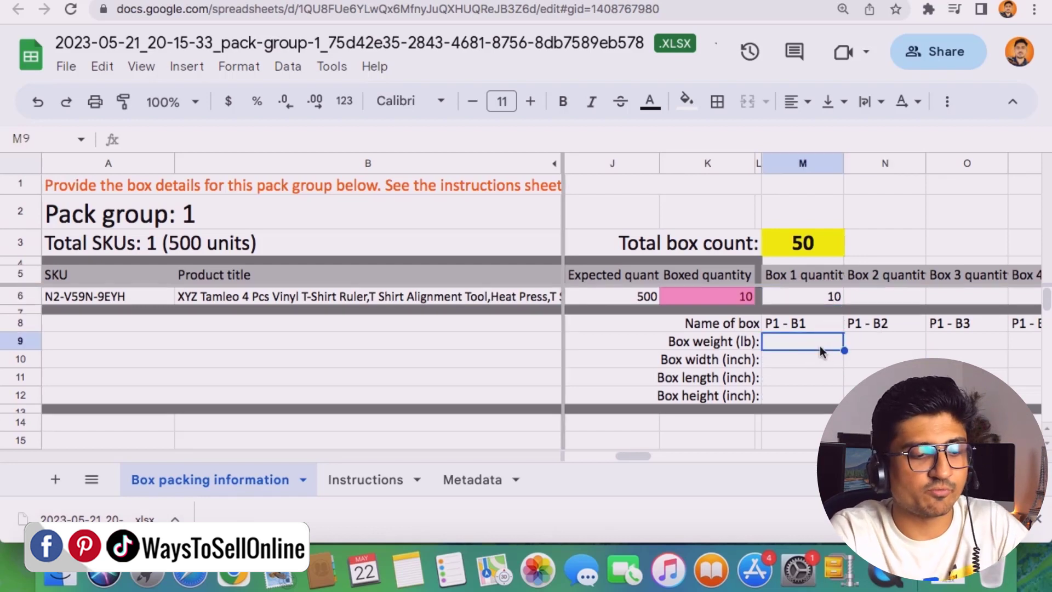
Enter box P1 - B1's 15 lb weight and 8 × 10 × 12 inch dimensions in M9–M12
text(15)
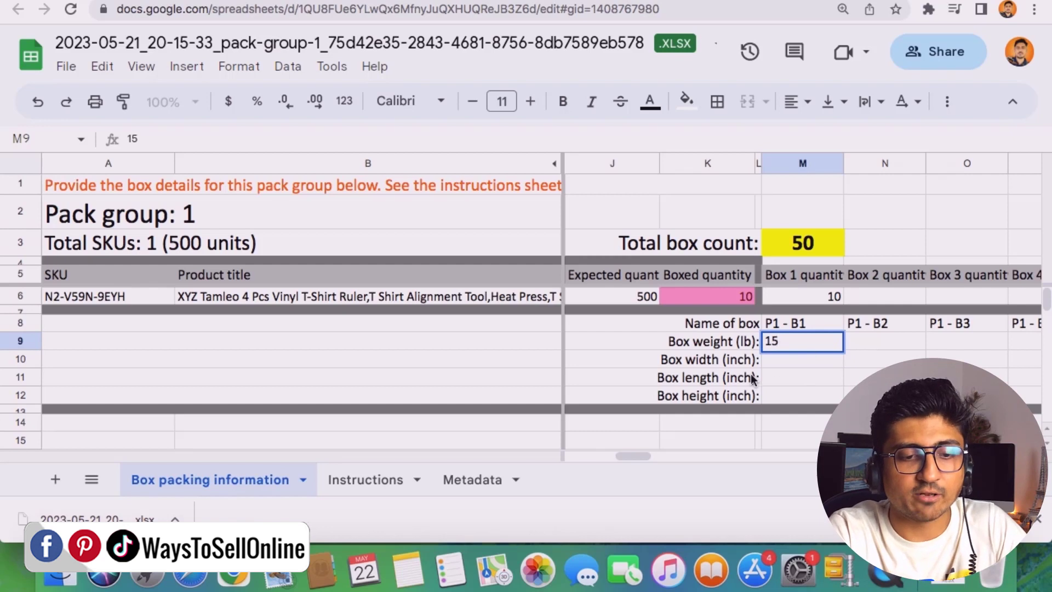
click(797, 364)
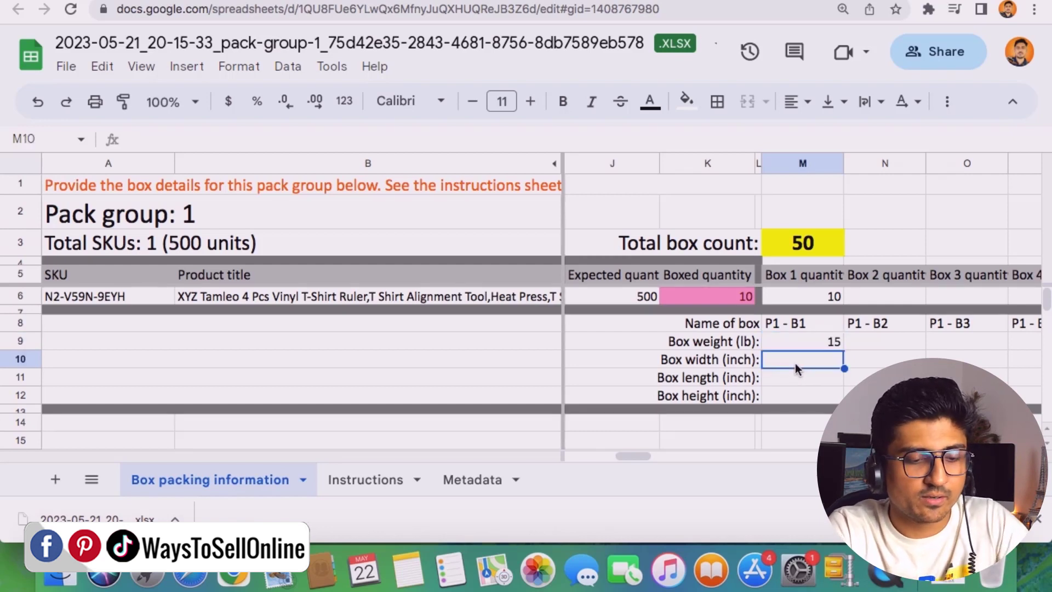
text(8)
click(800, 377)
text(10)
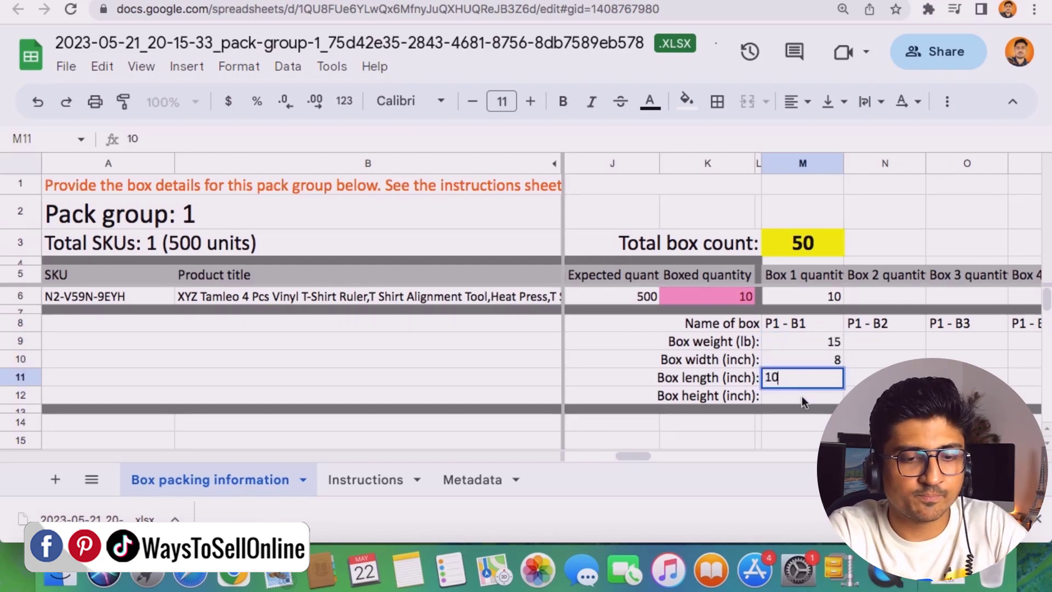
click(802, 402)
text(12)
click(821, 344)
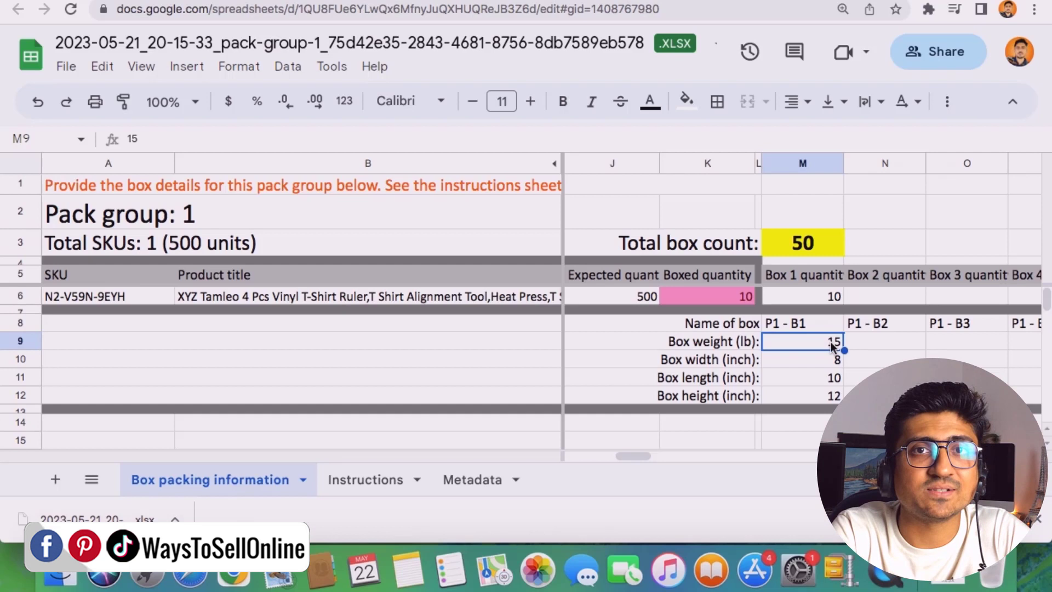
Copy box 1's 15 lb weight and 8×10×12 inch dimensions across all 50 boxes
click(904, 353)
click(819, 348)
drag(819, 351, 826, 396)
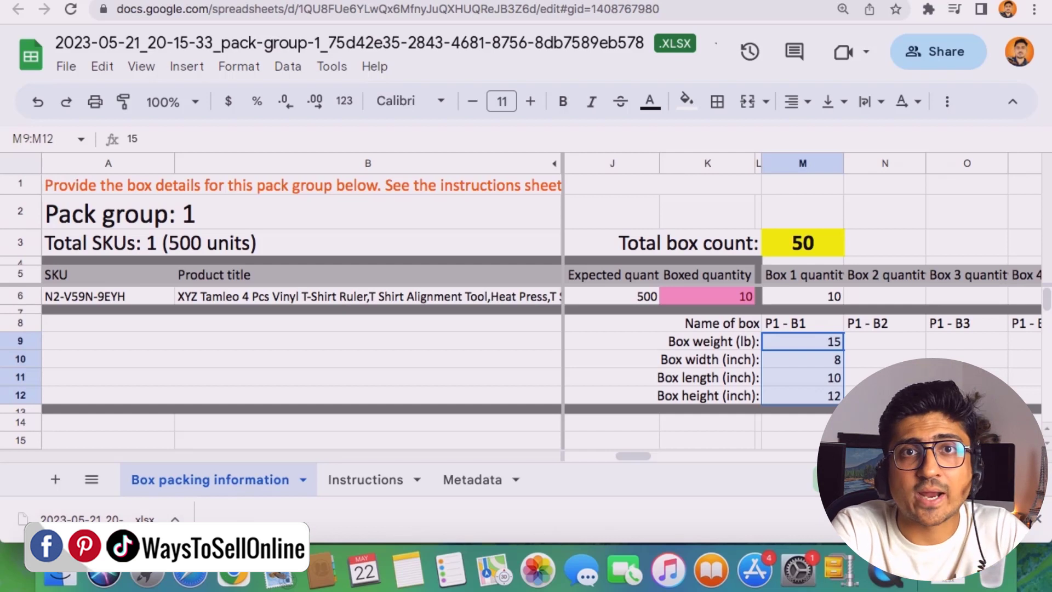
drag(841, 403, 934, 378)
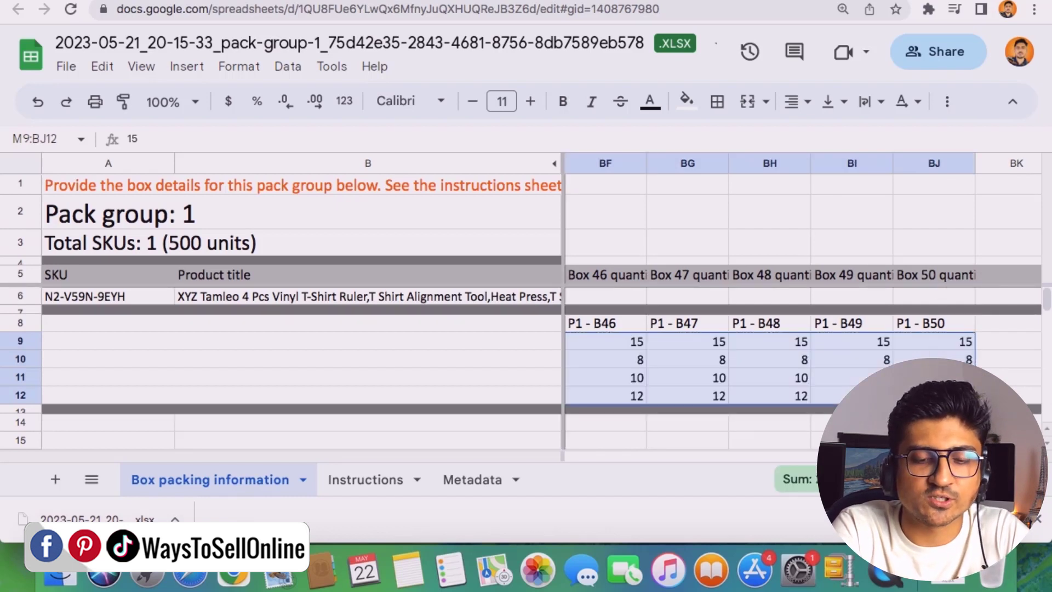
drag(778, 456, 630, 454)
Fill 10 units into every box's quantity in row 6 and confirm the expected total of 500
click(934, 300)
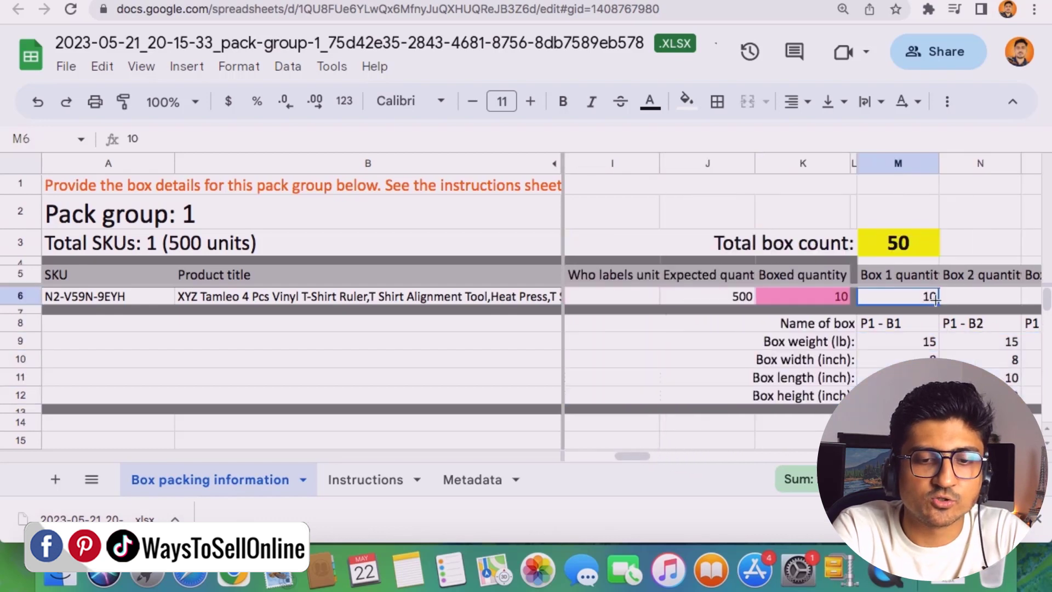
scroll(1044, 296, right, 15)
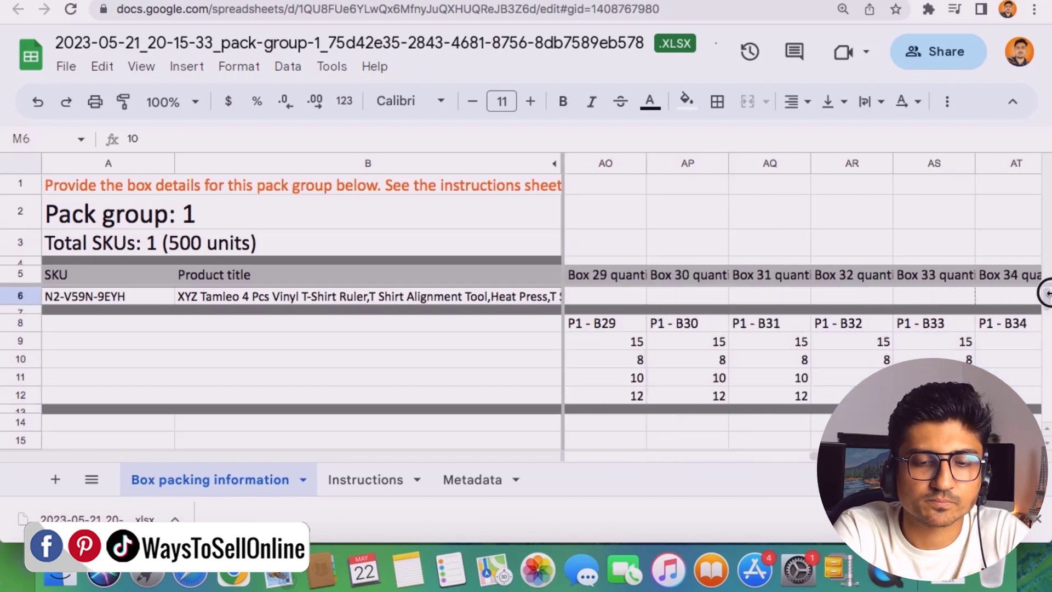
scroll(1044, 293, right, 10)
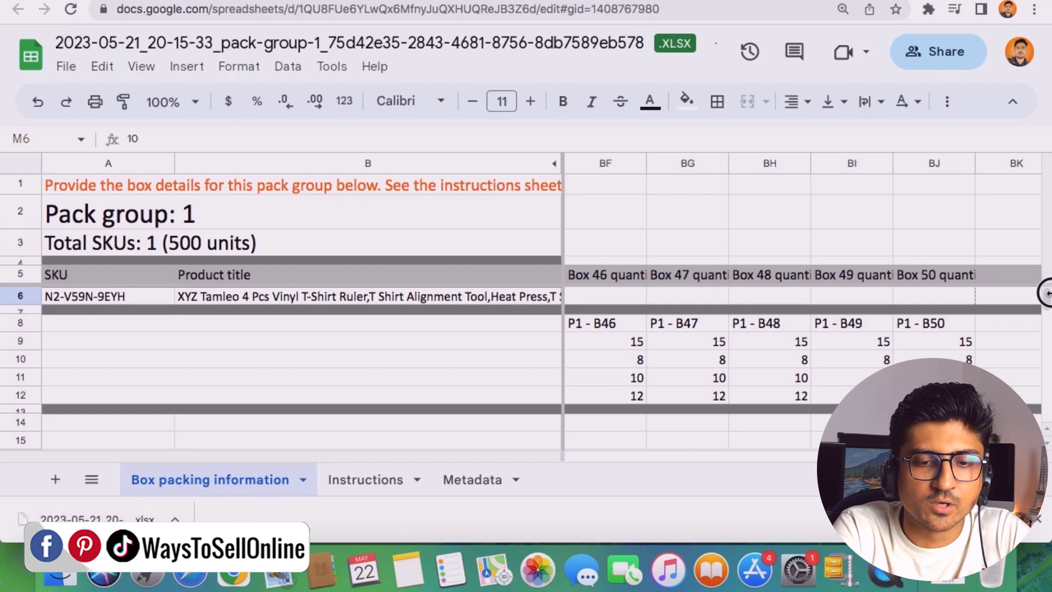
shift+click(933, 298)
key(super+r)
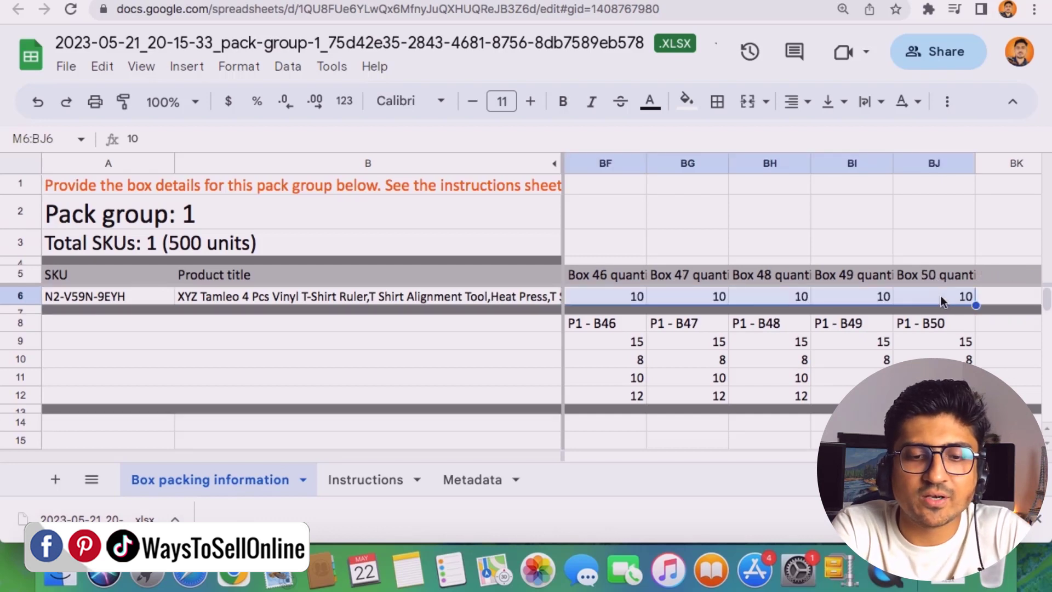
click(1005, 303)
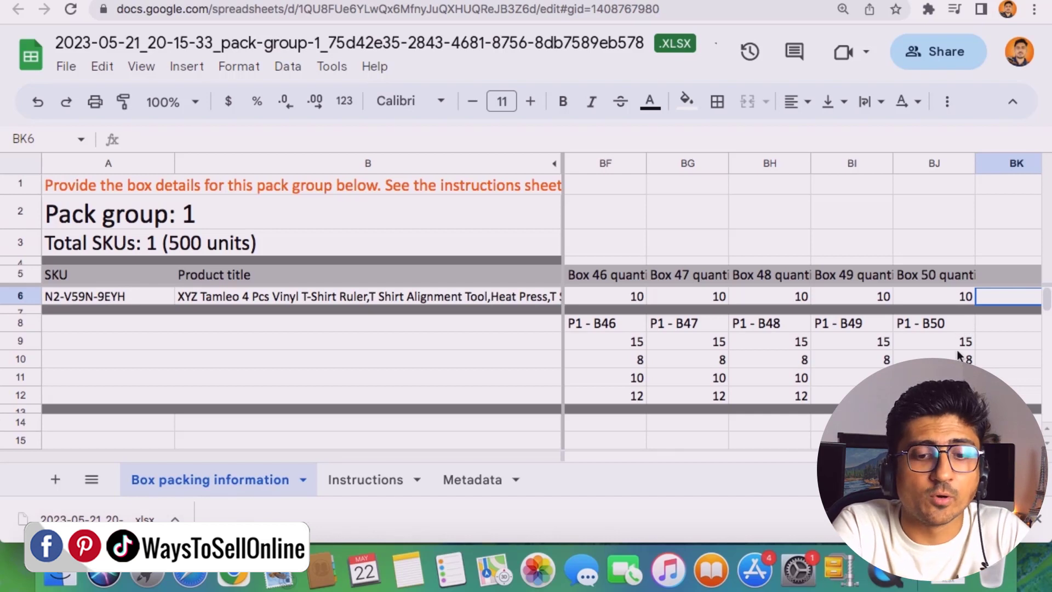
drag(928, 454, 644, 458)
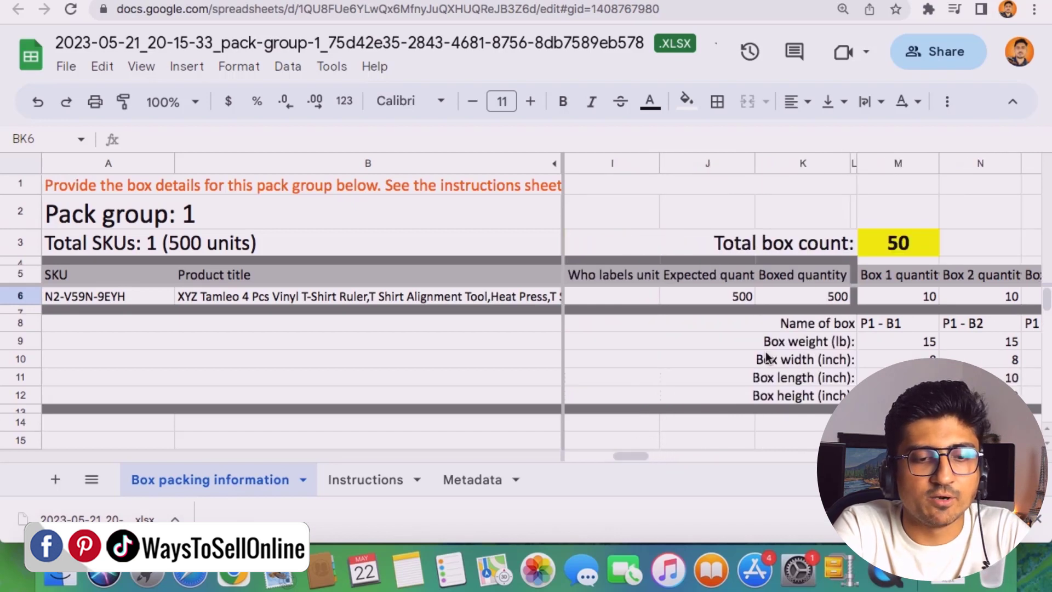
click(706, 278)
drag(732, 276, 728, 296)
drag(823, 275, 838, 298)
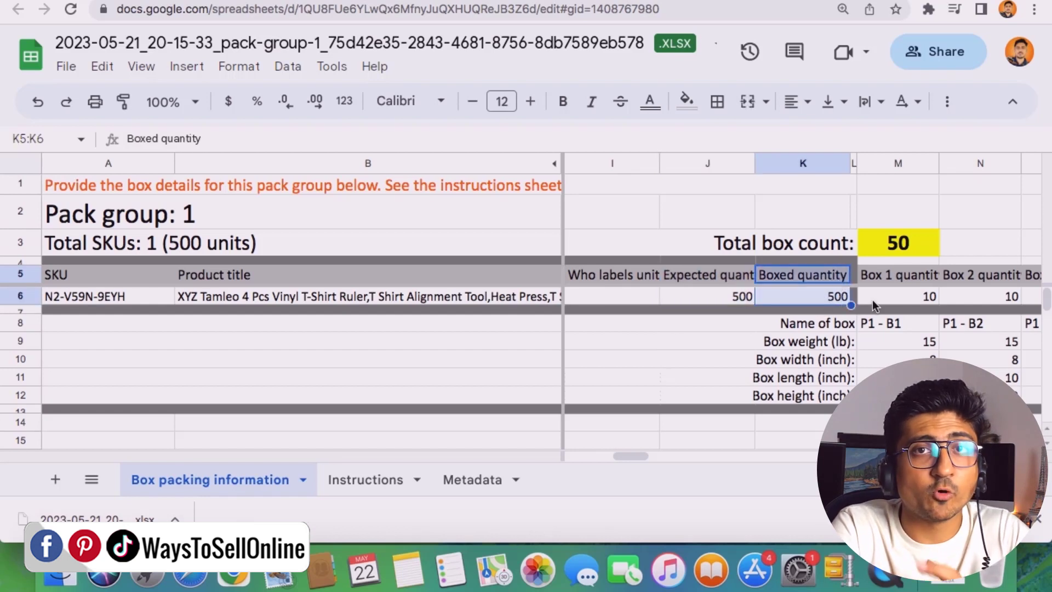
click(721, 321)
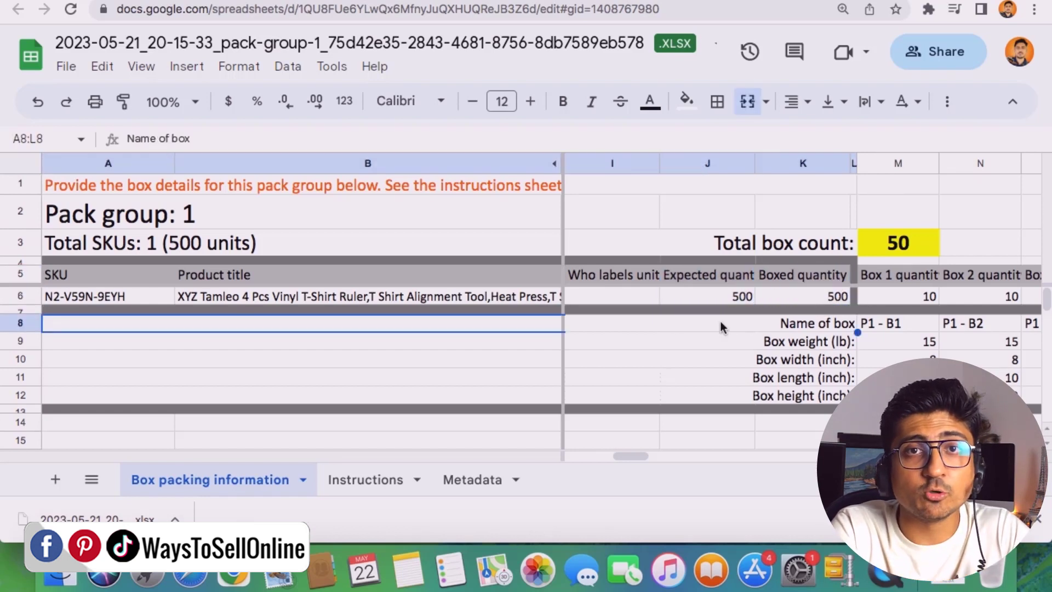
drag(724, 298, 791, 295)
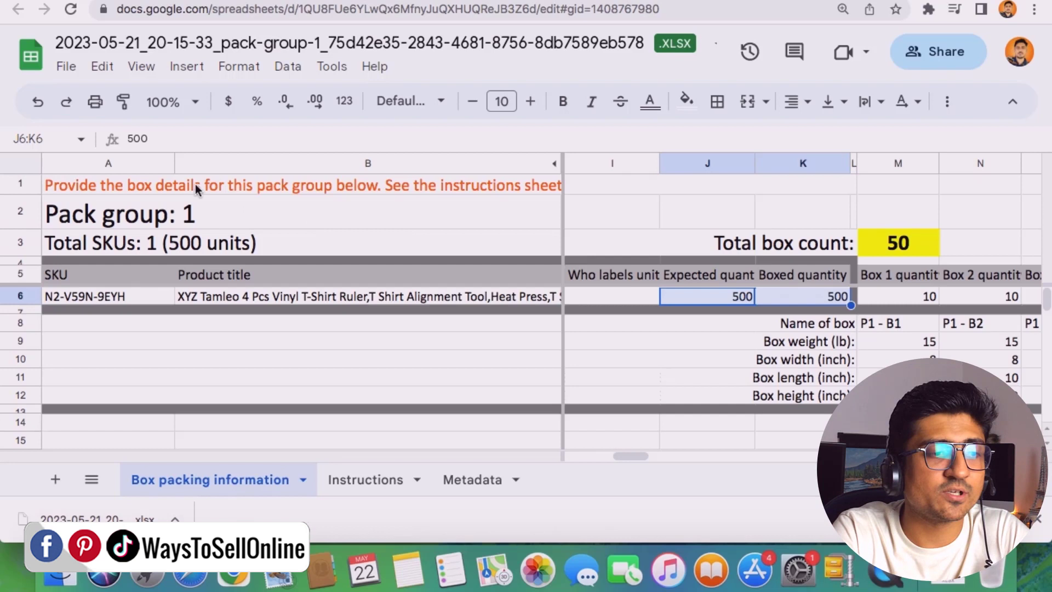
Download the box packing sheet as a Microsoft Excel (.xlsx) file and return to Seller Central
click(66, 68)
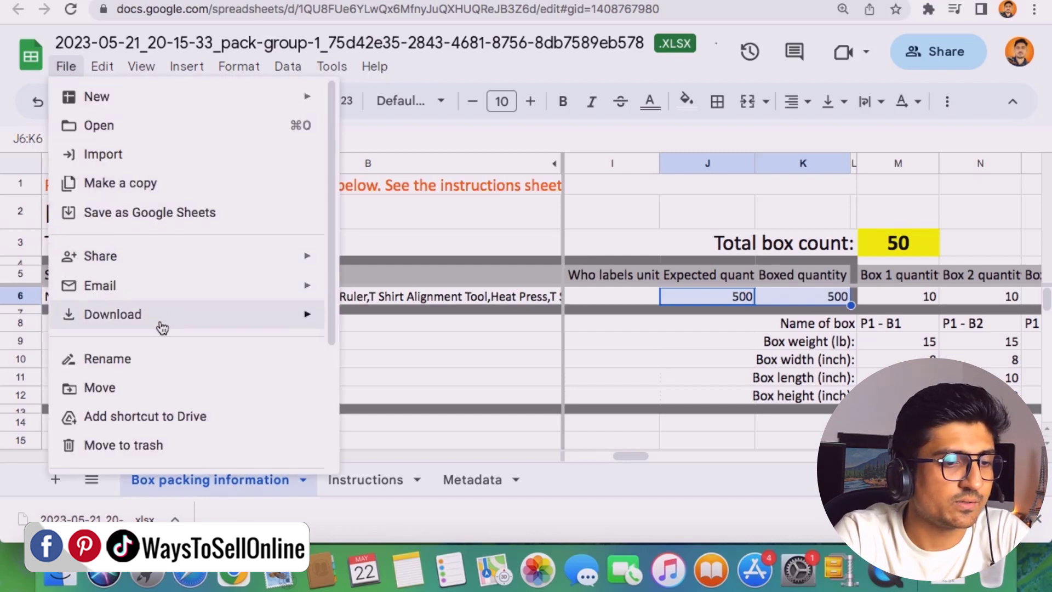
mouse_move(162, 328)
click(384, 329)
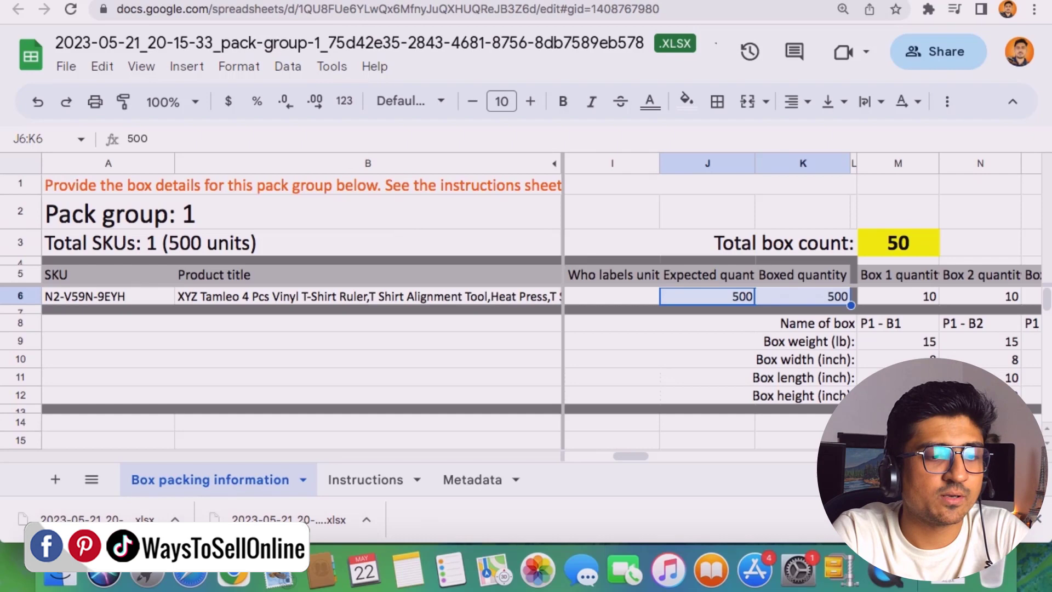
key(ctrl+shift+Tab)
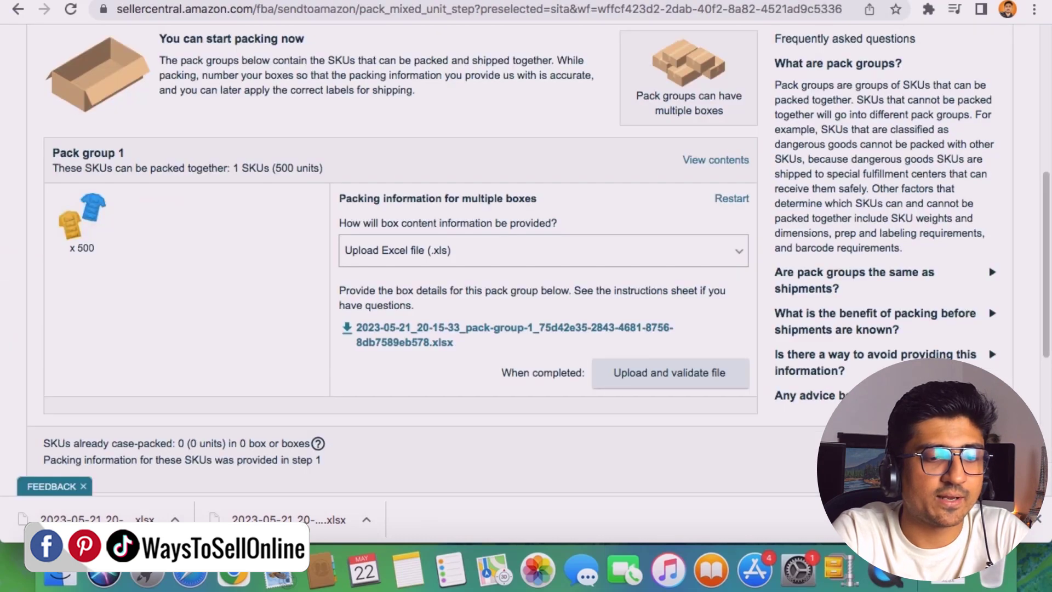
Upload the downloaded .xlsx box file for validation and confirm 50 boxes' packing information
click(655, 375)
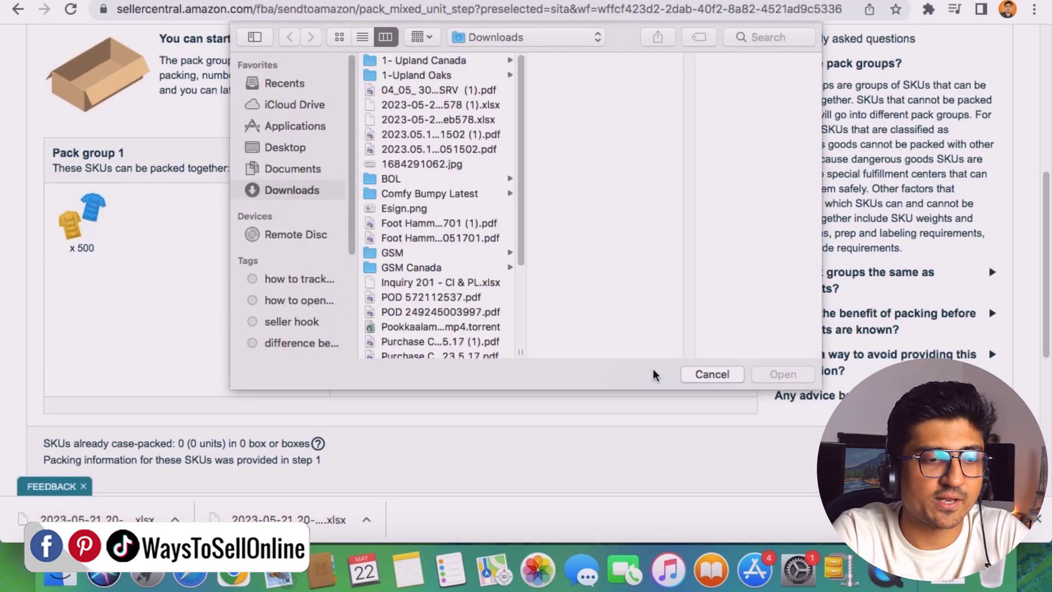
click(466, 105)
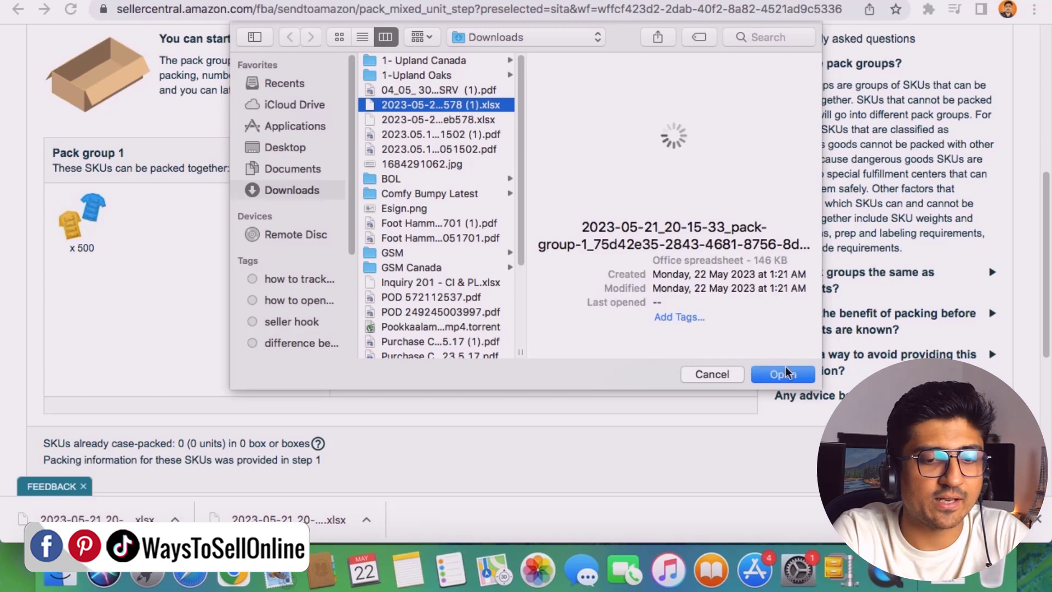
click(784, 374)
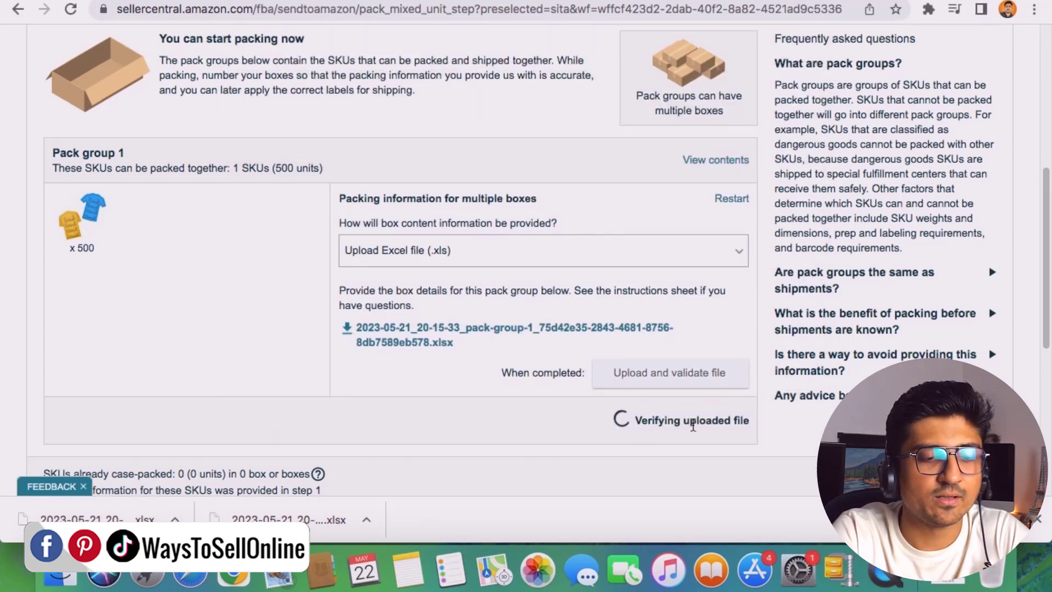
scroll(785, 443, down, 3)
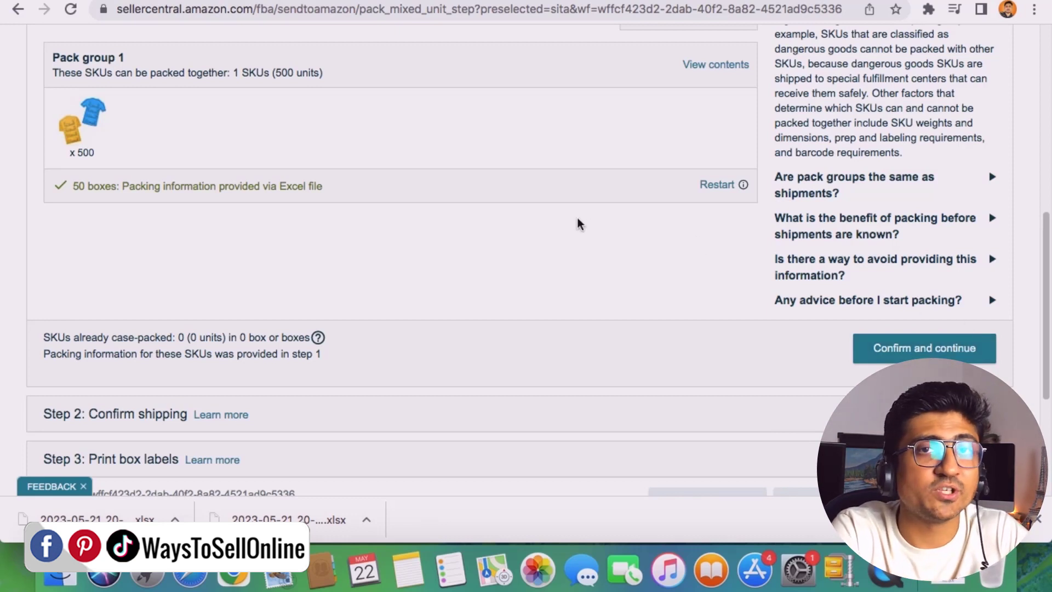
click(913, 355)
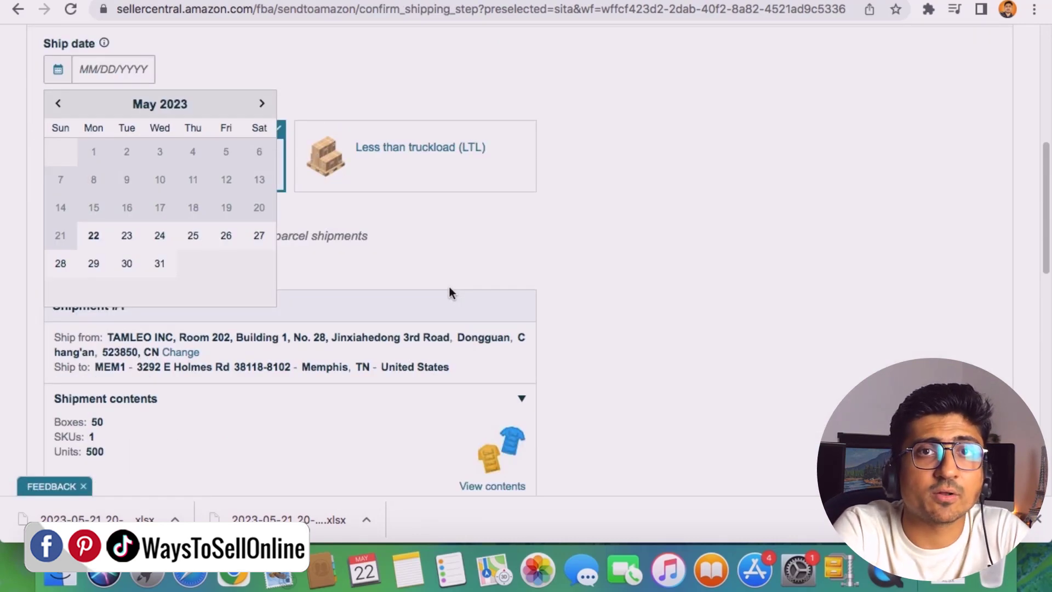
Review the Confirm shipping step showing one SPD shipment to MEM1 with 50 boxes, 500 units
scroll(449, 287, up, 4)
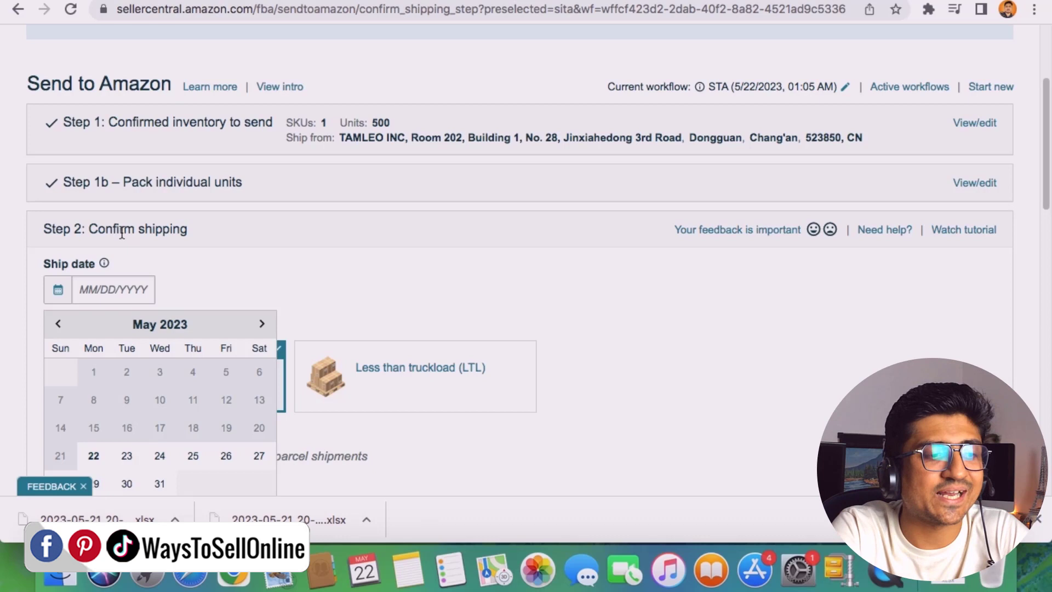
drag(42, 229, 151, 233)
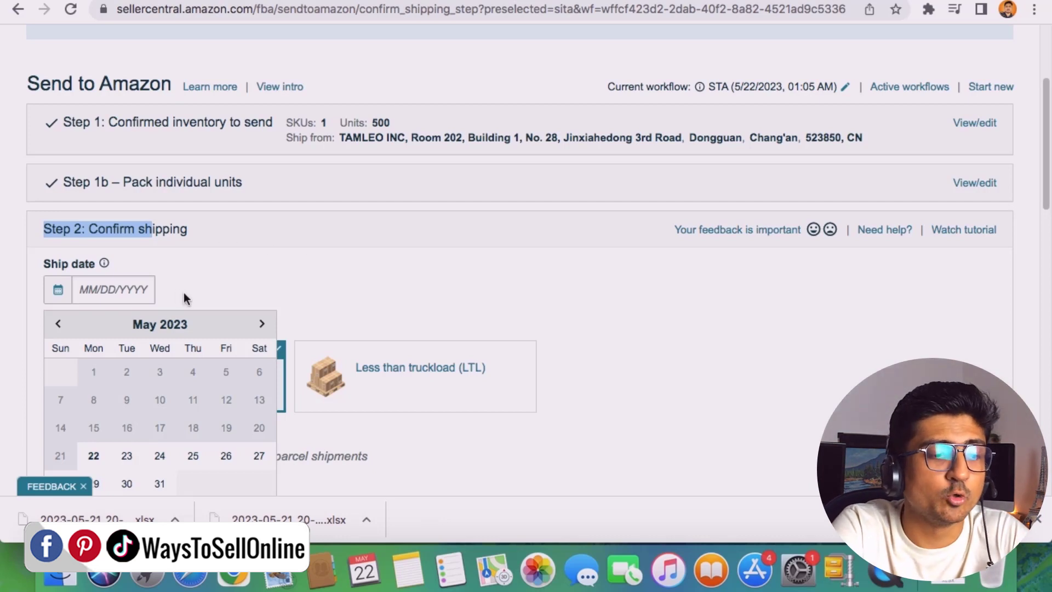
scroll(142, 339, down, 3)
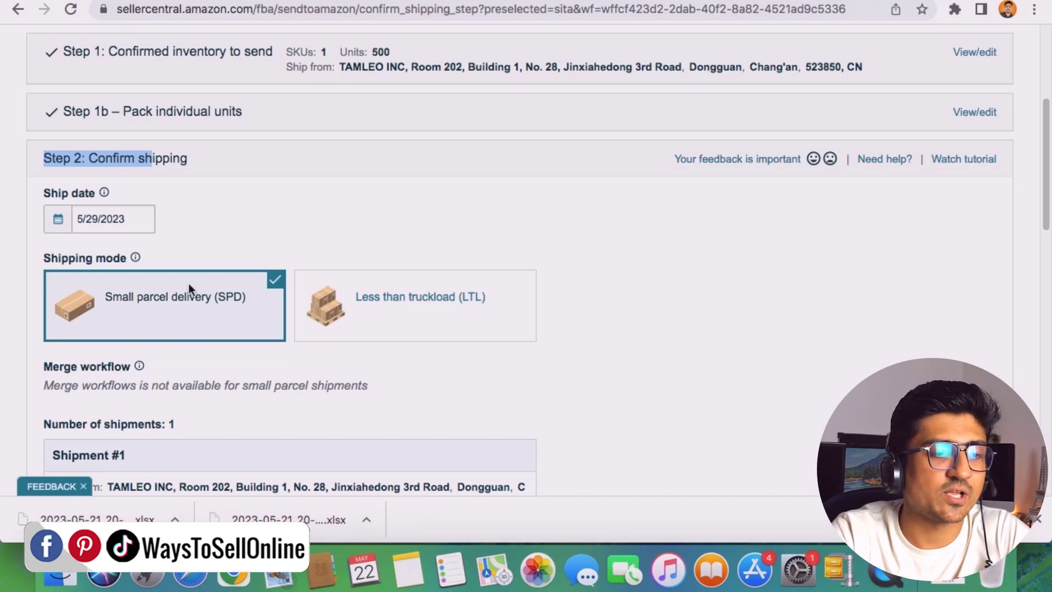
Set the carrier to Other and the transport mode to Ocean
scroll(695, 385, down, 10)
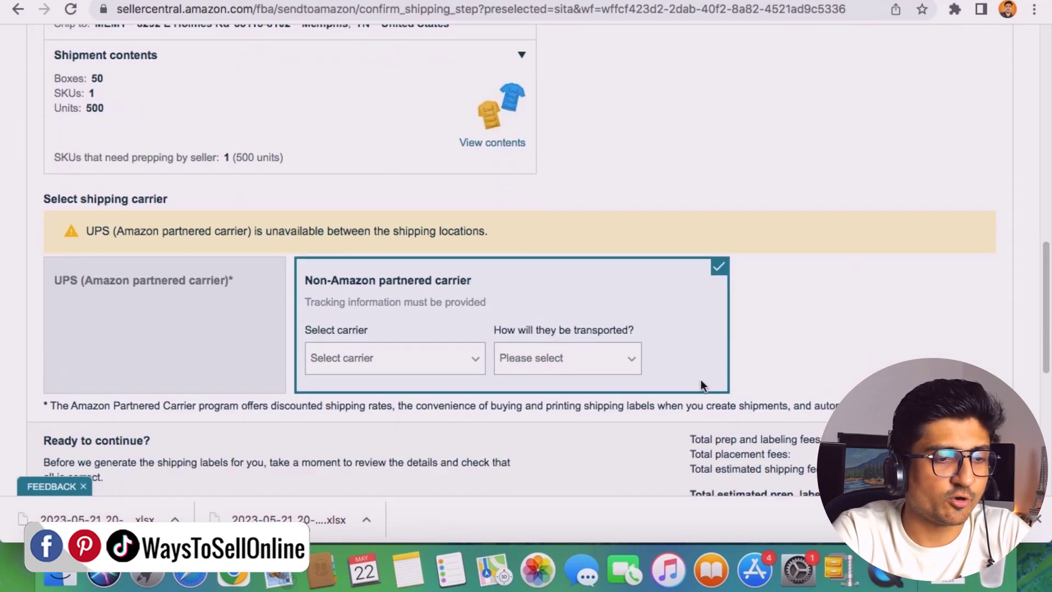
scroll(678, 327, down, 1)
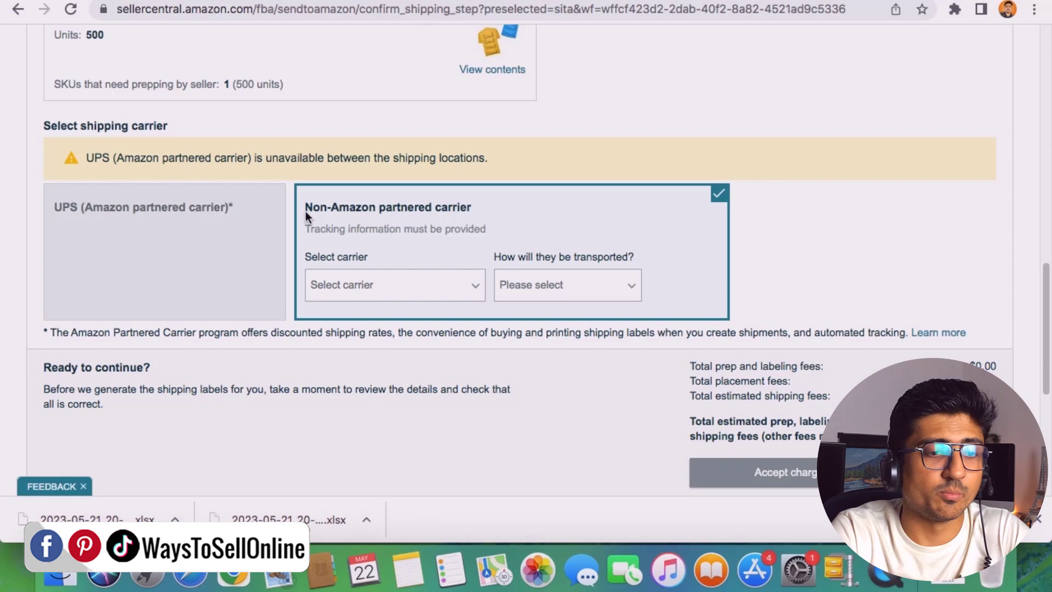
click(436, 292)
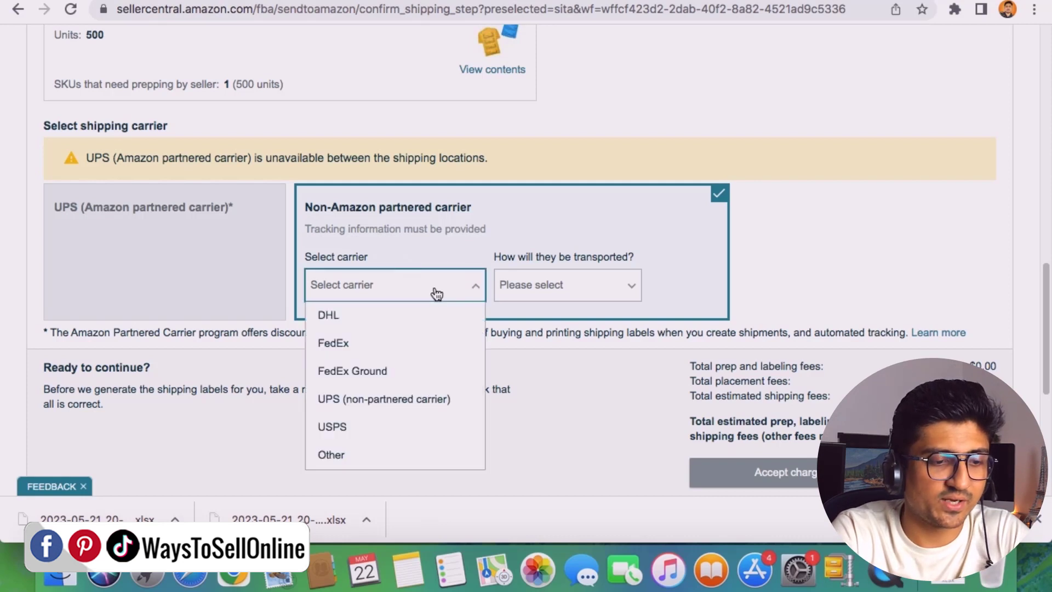
click(391, 458)
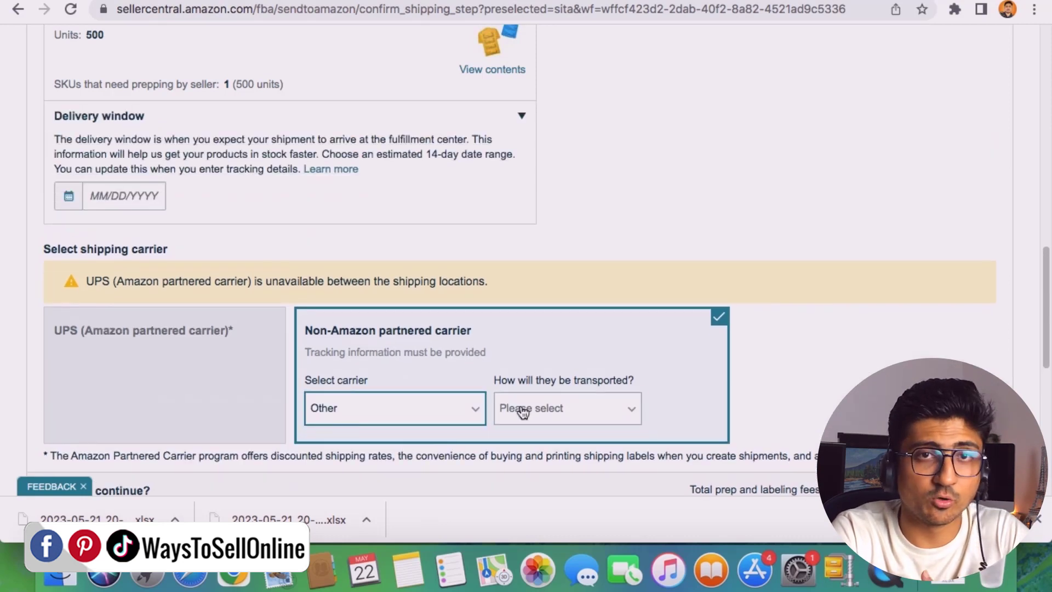
click(612, 416)
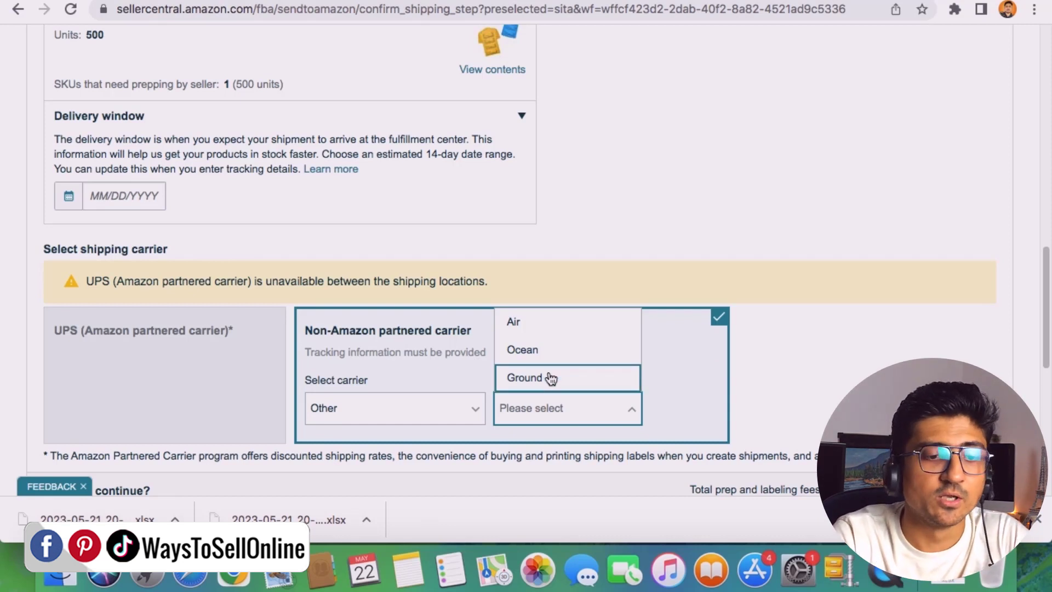
click(550, 353)
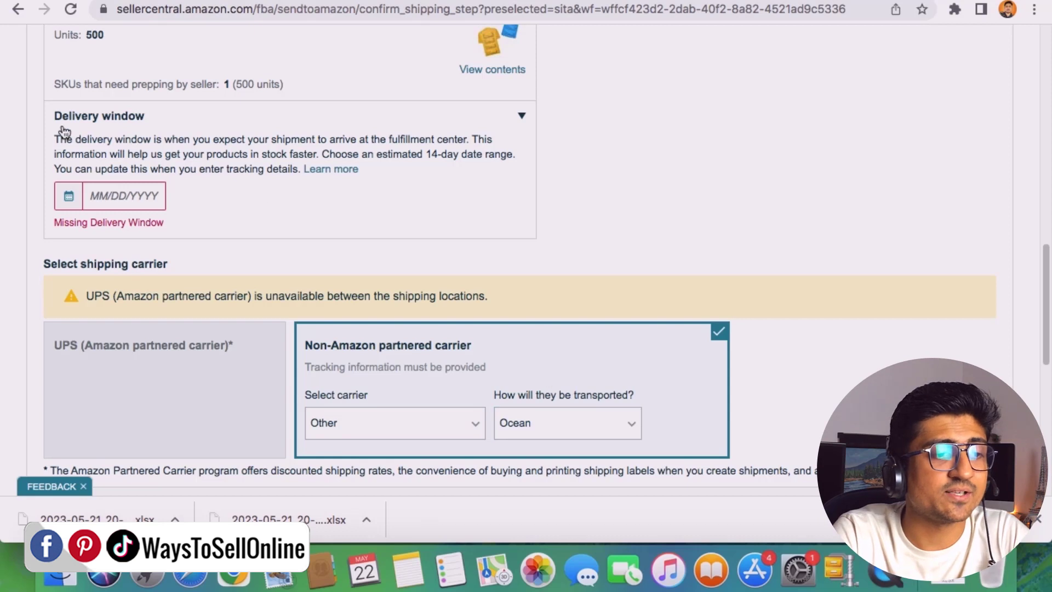
Start the delivery window on June 5, 2023 and accept the charges to confirm shipping
click(143, 202)
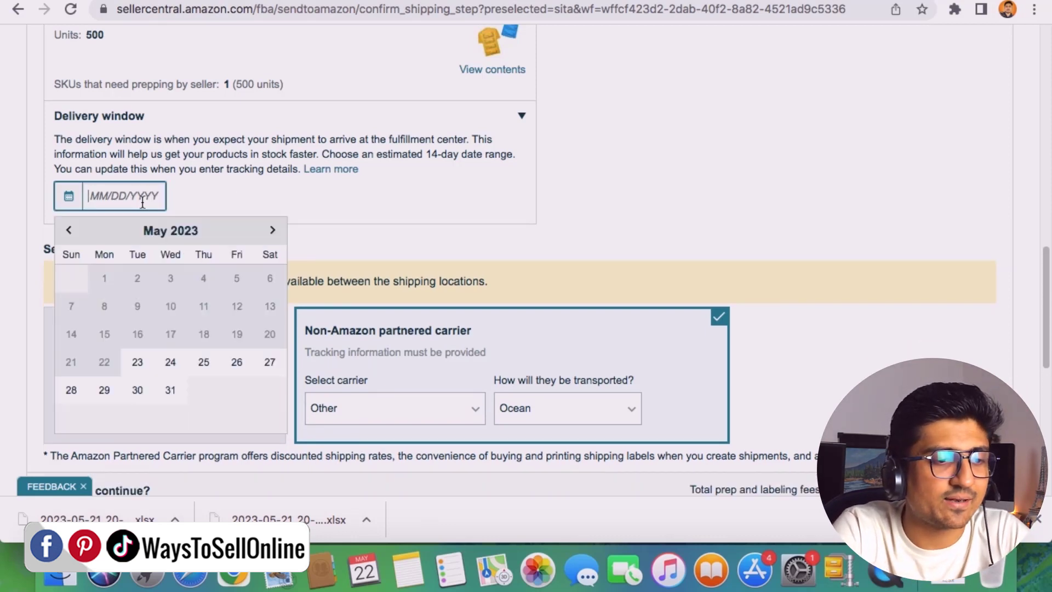
click(272, 231)
click(104, 306)
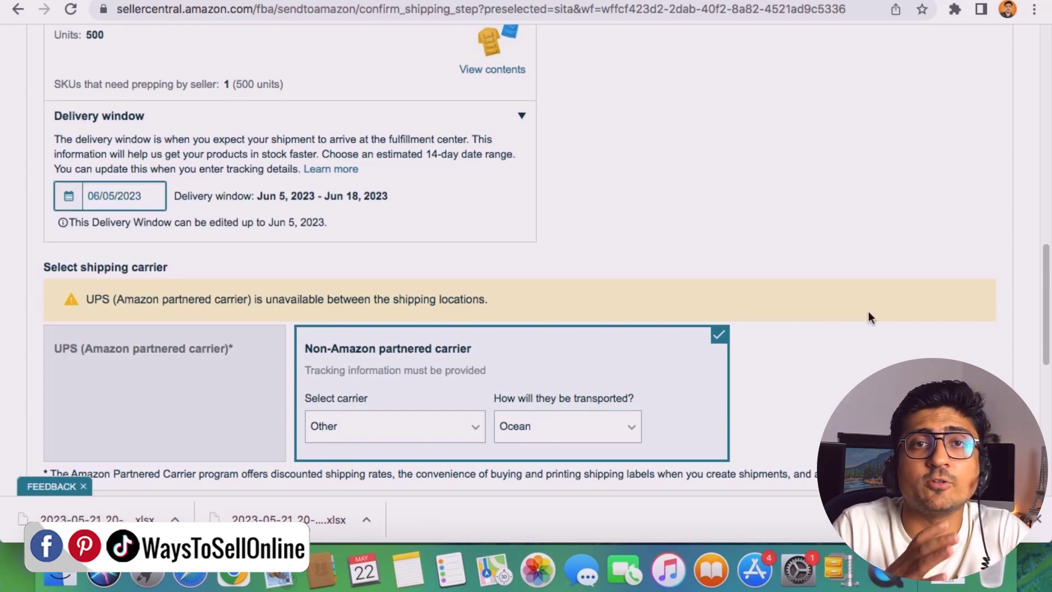
scroll(912, 307, down, 2)
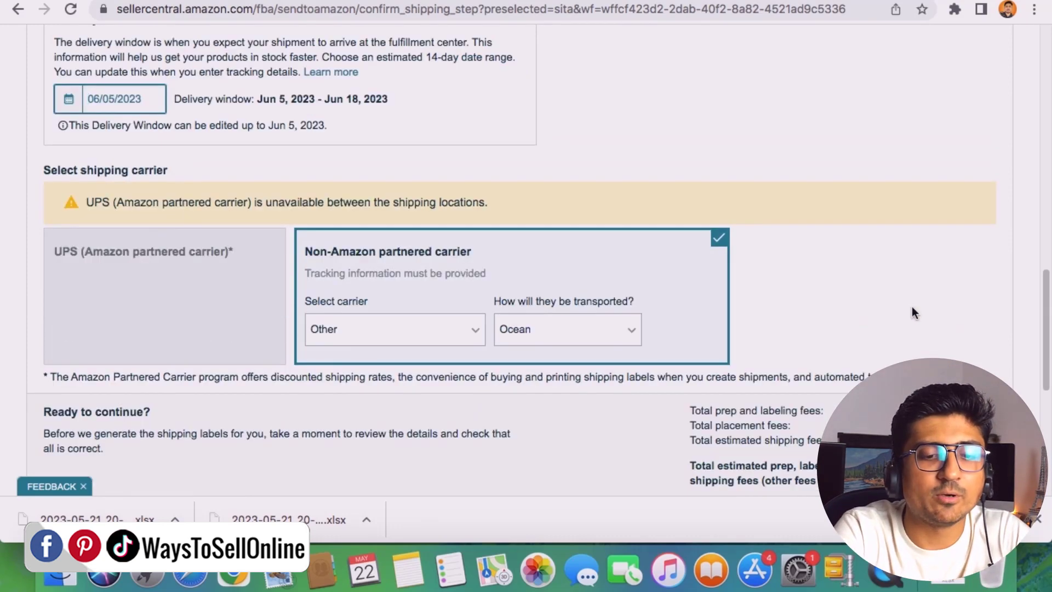
scroll(912, 307, down, 3)
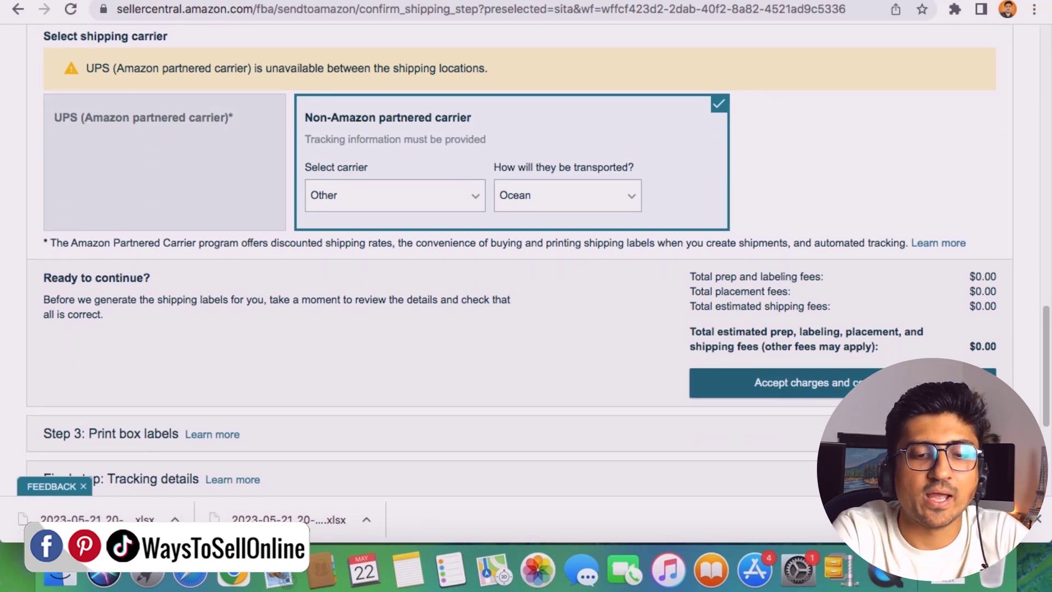
click(820, 385)
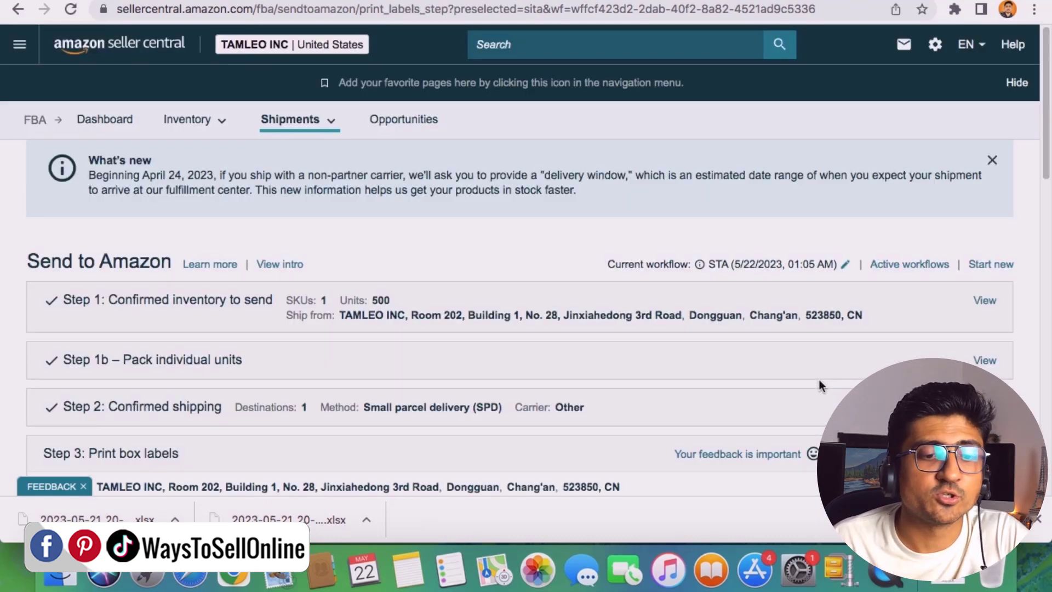
Review the completed Pack individual units and Confirmed shipping steps
scroll(413, 337, down, 4)
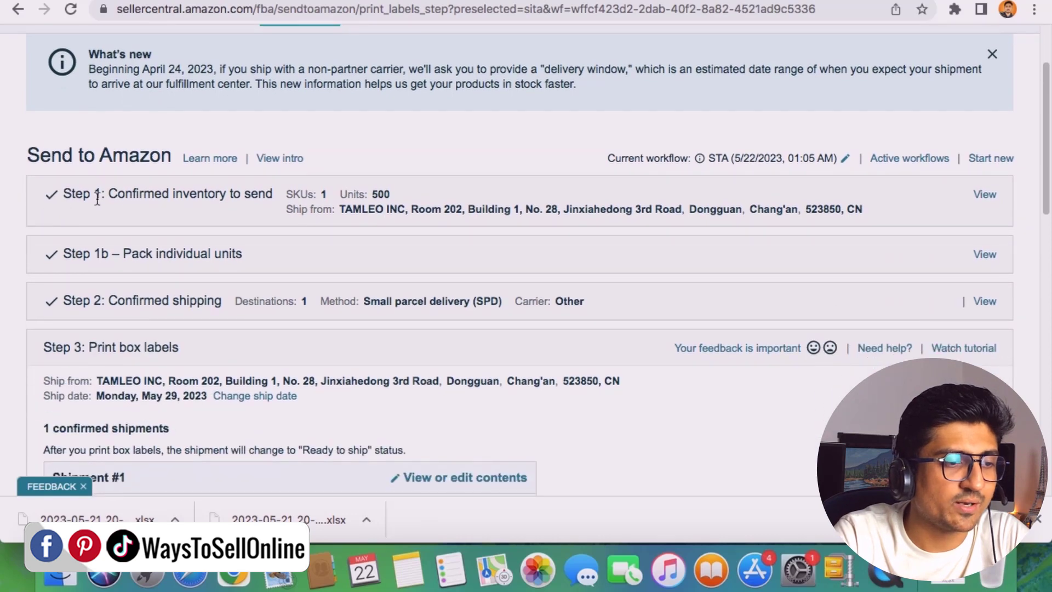
click(64, 251)
drag(63, 251, 160, 252)
drag(64, 301, 196, 301)
scroll(205, 355, down, 4)
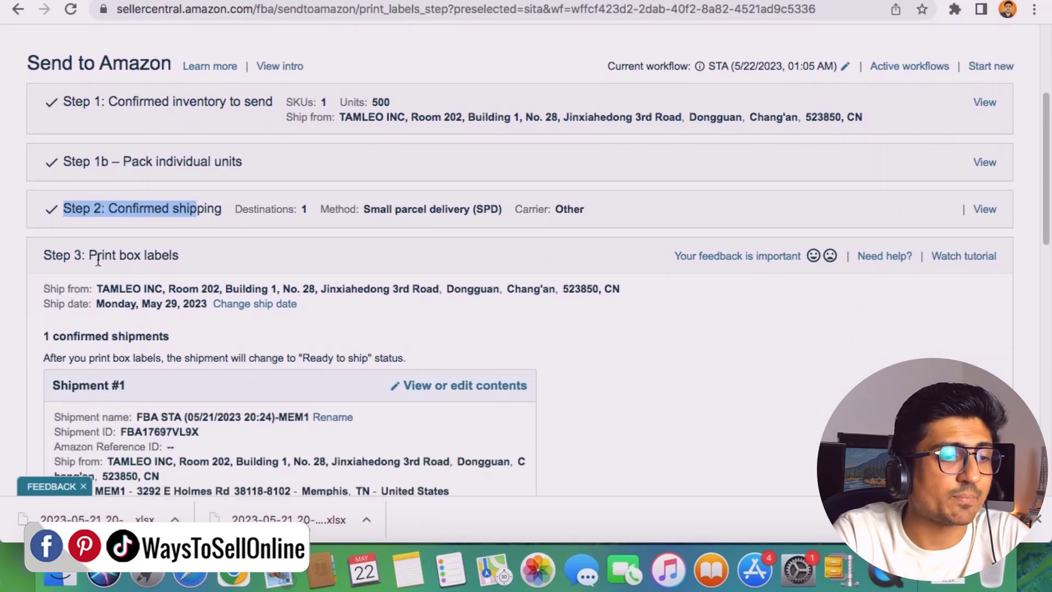
drag(90, 258, 246, 264)
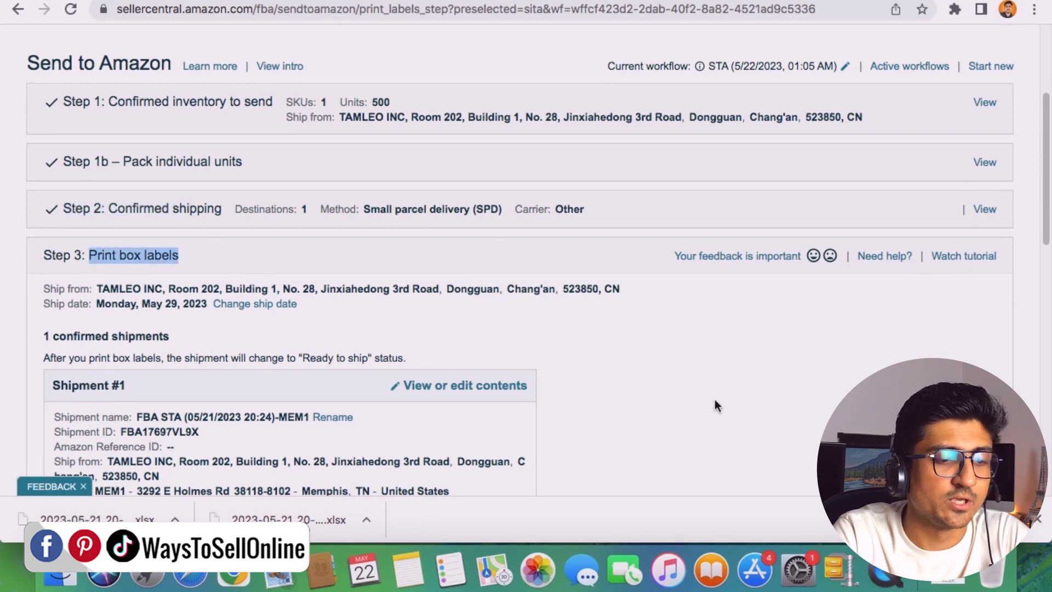
scroll(661, 383, down, 10)
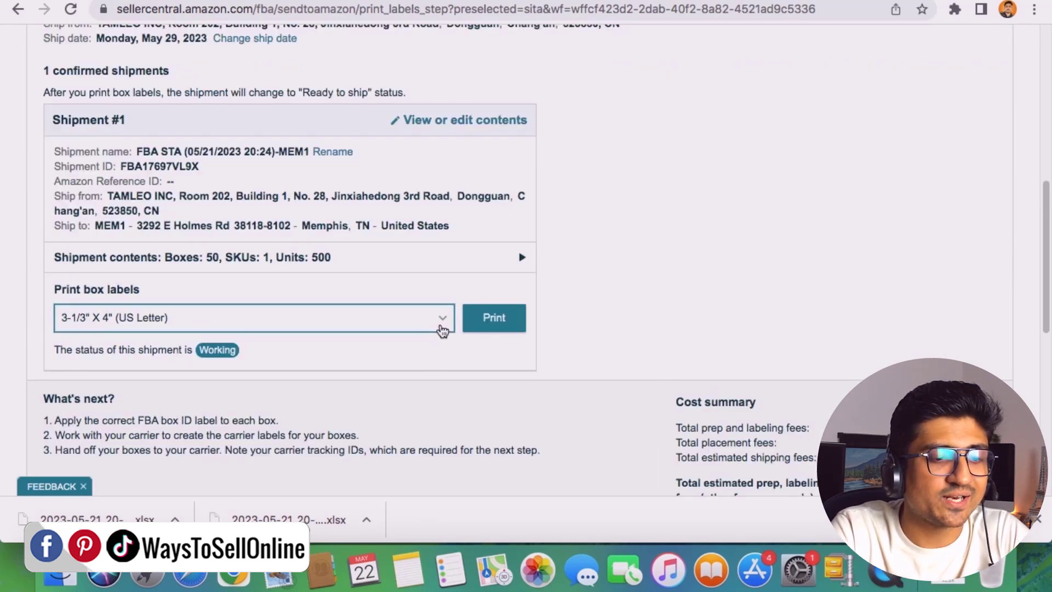
Choose Thermal printing - 4 x 6 inches labels and generate the box label PDF
click(443, 321)
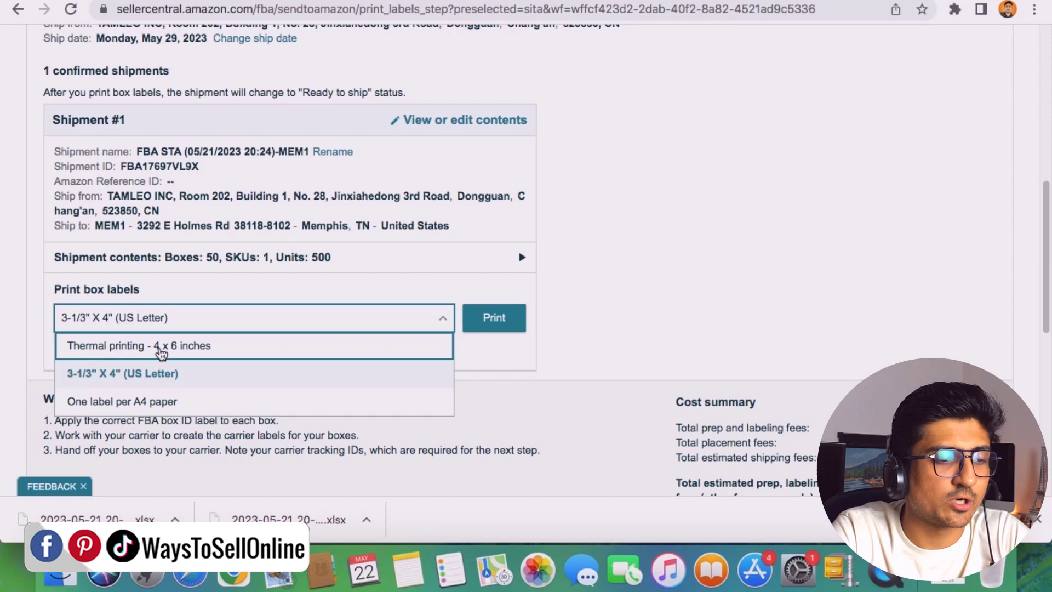
click(162, 353)
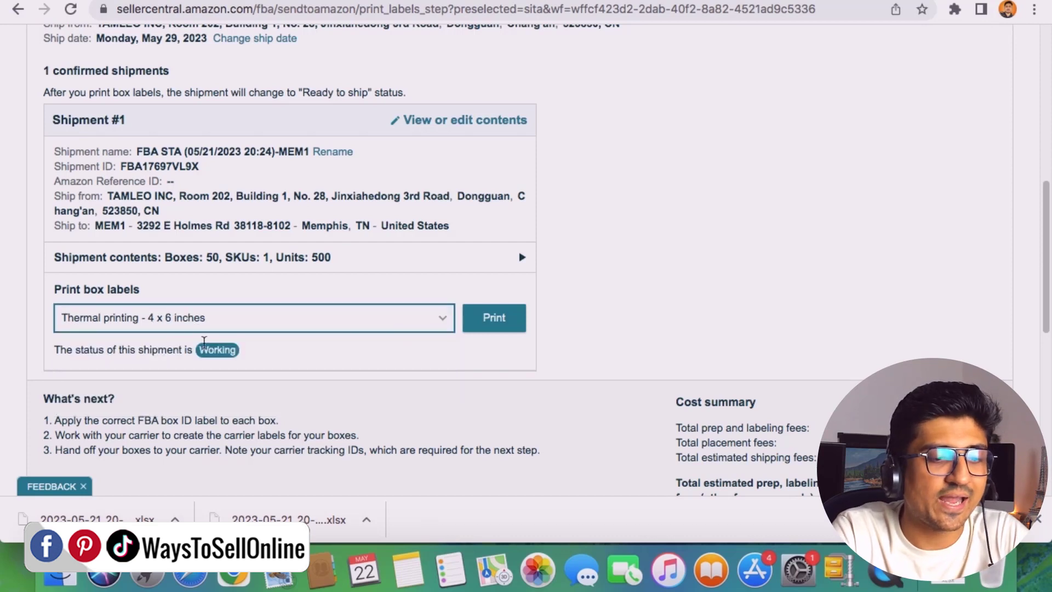
click(496, 318)
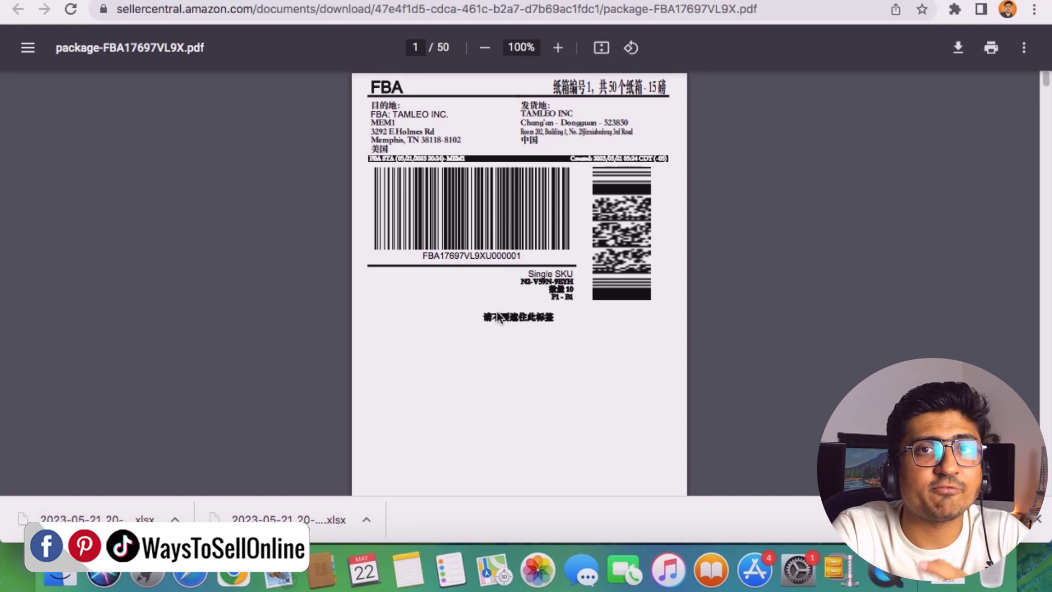
Check the 50-page label total and scroll down to box 43's label
drag(428, 48, 448, 61)
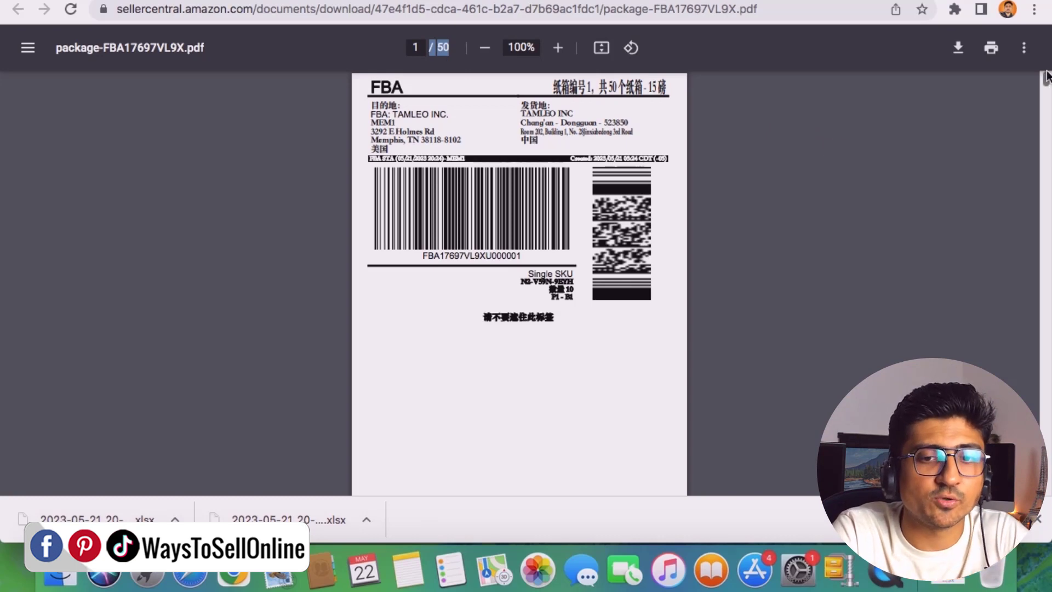
drag(1045, 81, 1046, 426)
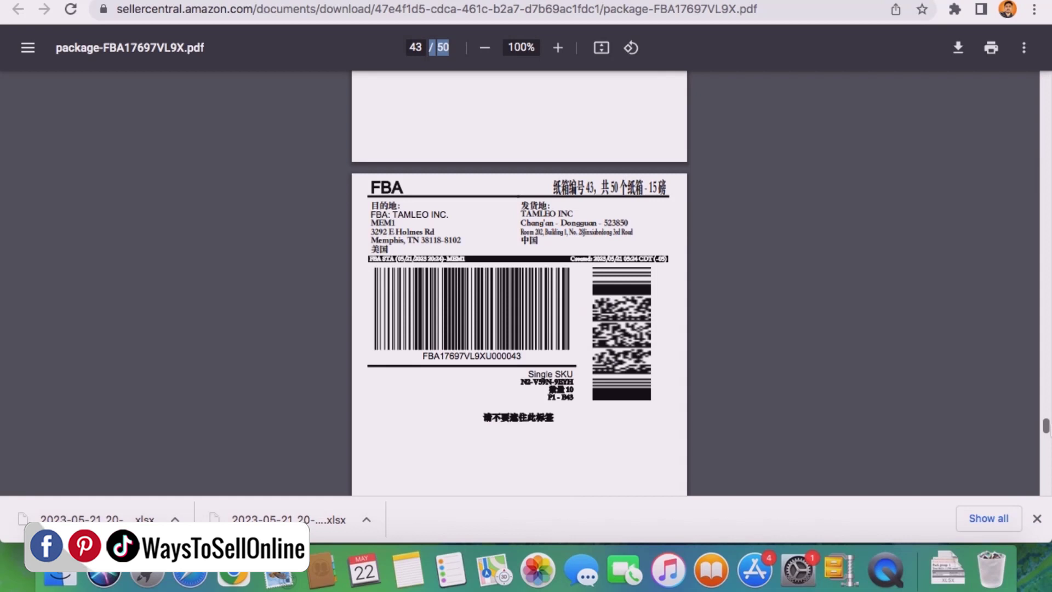